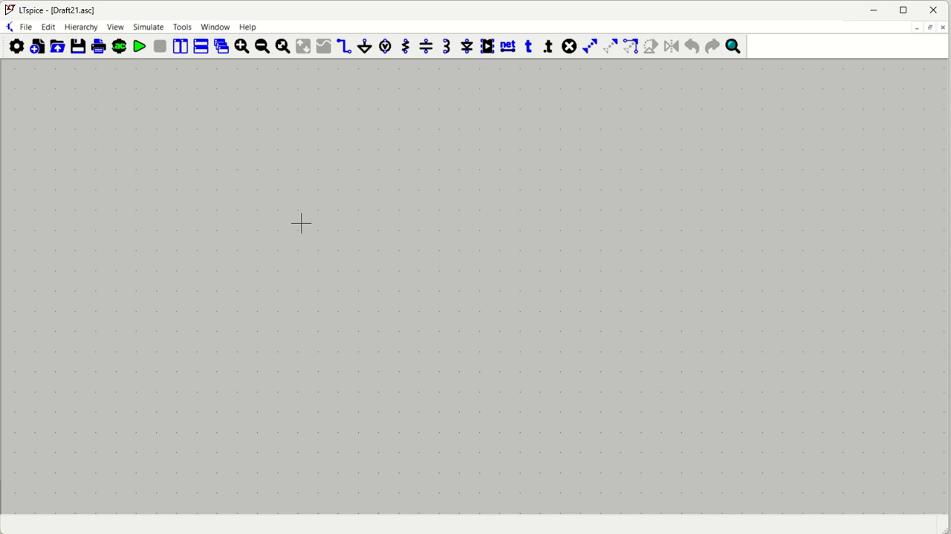
Place a voltage source in the schematic and a ground symbol directly below it.
{"action": "left_click", "coordinate": [257, 239]}
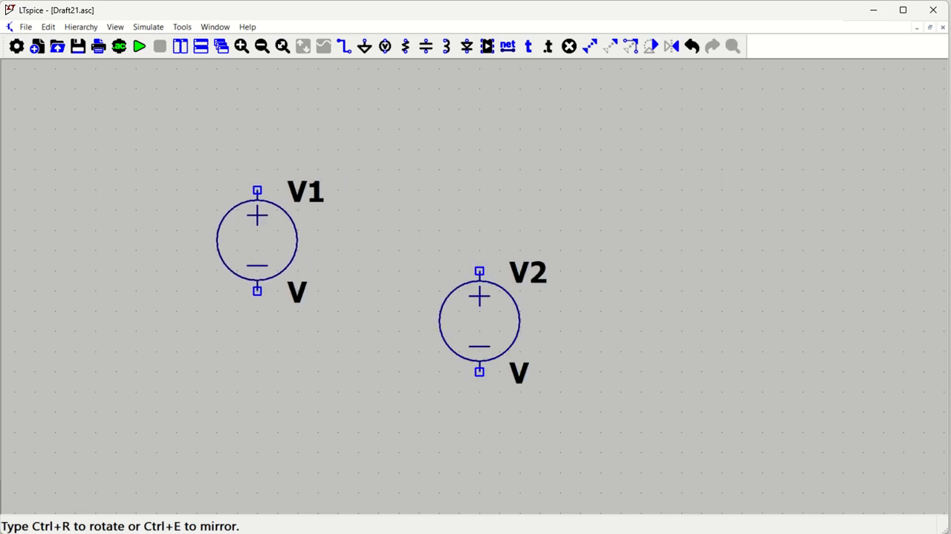
{"action": "key", "text": "g"}
{"action": "left_click", "coordinate": [257, 421]}
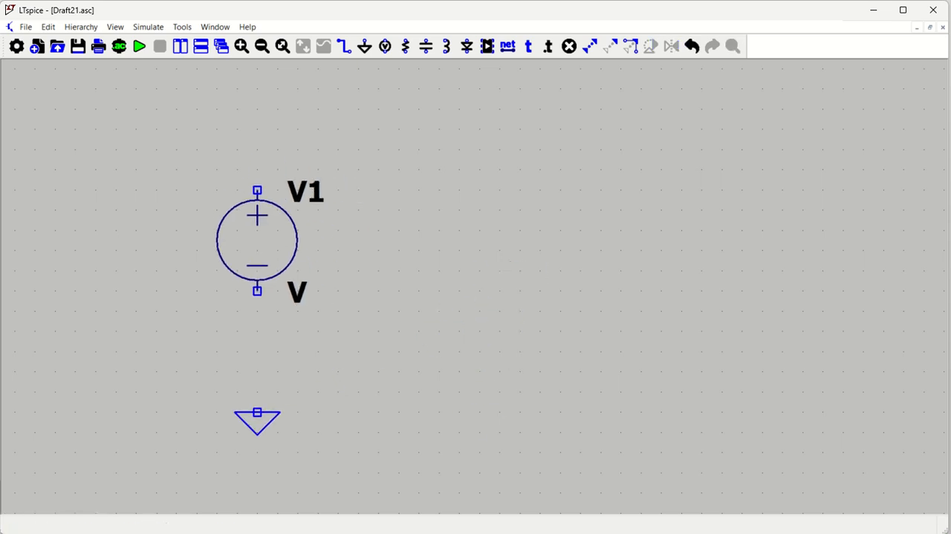
Place a vertical resistor to the right of the source and a horizontal resistor between them, above the source's level.
{"action": "key", "text": "r"}
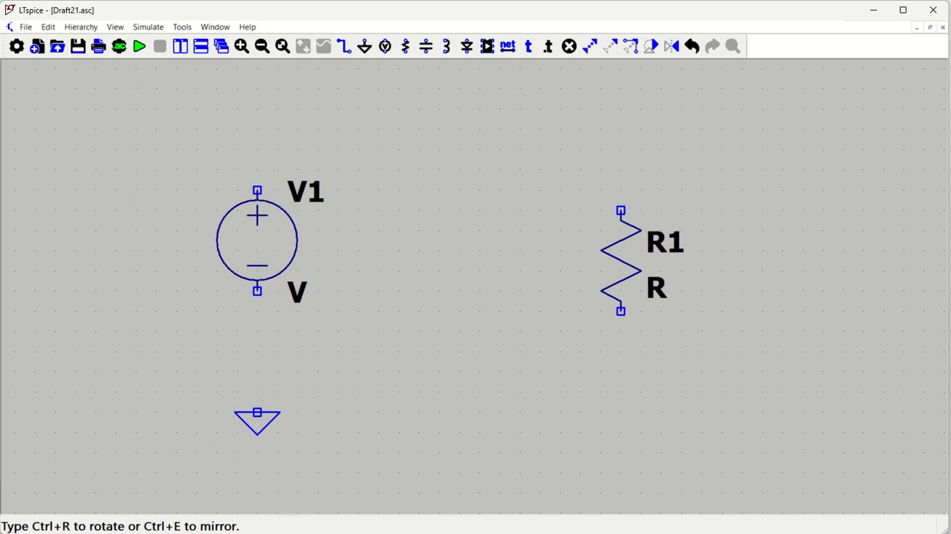
{"action": "left_click", "coordinate": [701, 240]}
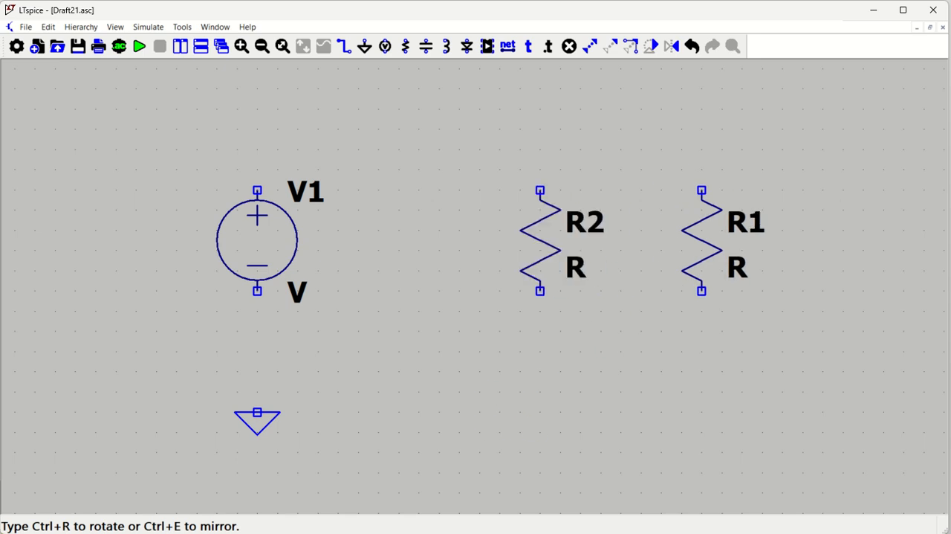
{"action": "key", "text": "ctrl+r"}
{"action": "left_click", "coordinate": [510, 149]}
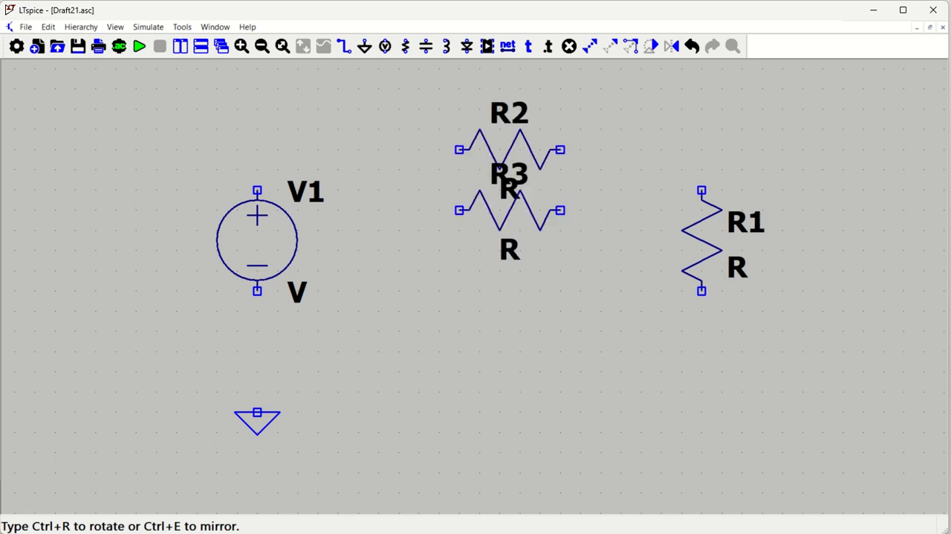
{"action": "key", "text": "Escape"}
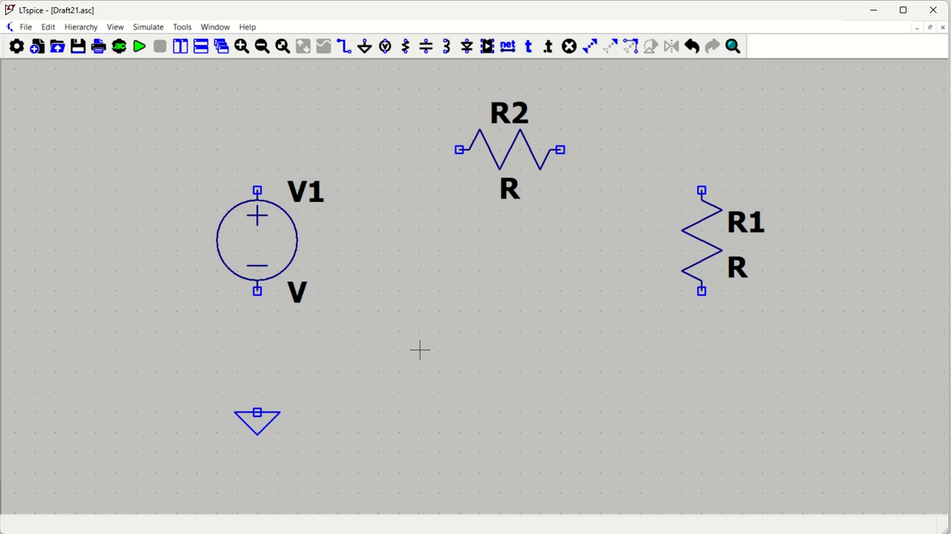
Wire the ground to V1's negative terminal and V1's positive terminal to the near end of R2.
{"action": "key", "text": "w"}
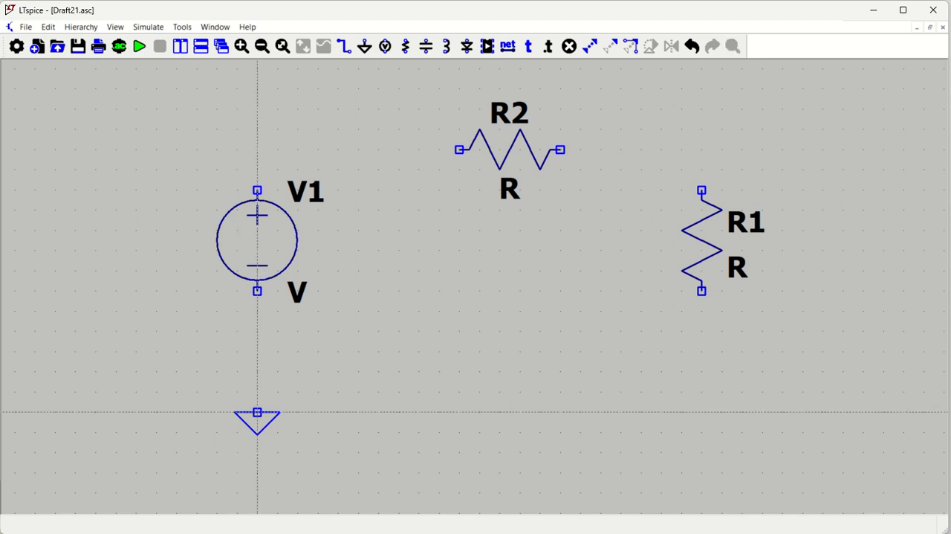
{"action": "left_click", "coordinate": [257, 412]}
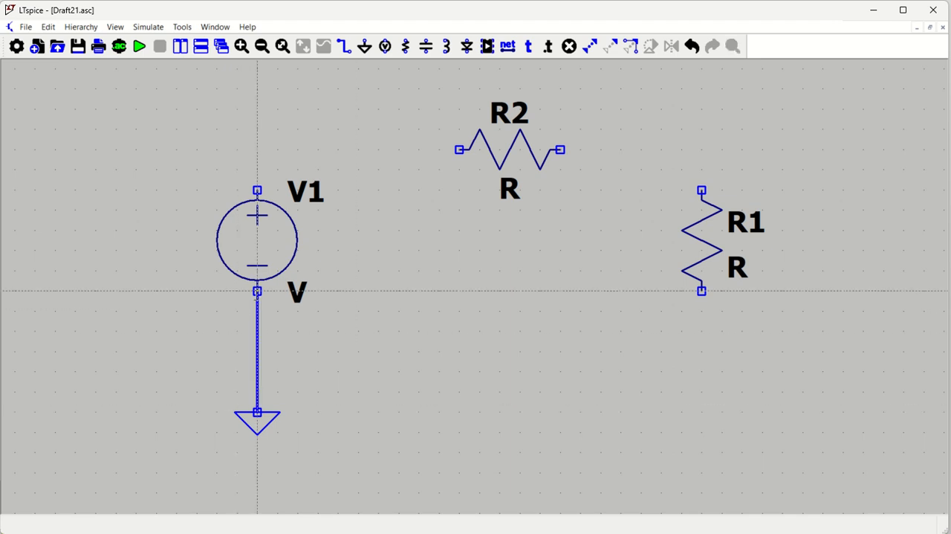
{"action": "left_click", "coordinate": [257, 291]}
{"action": "left_click", "coordinate": [257, 190]}
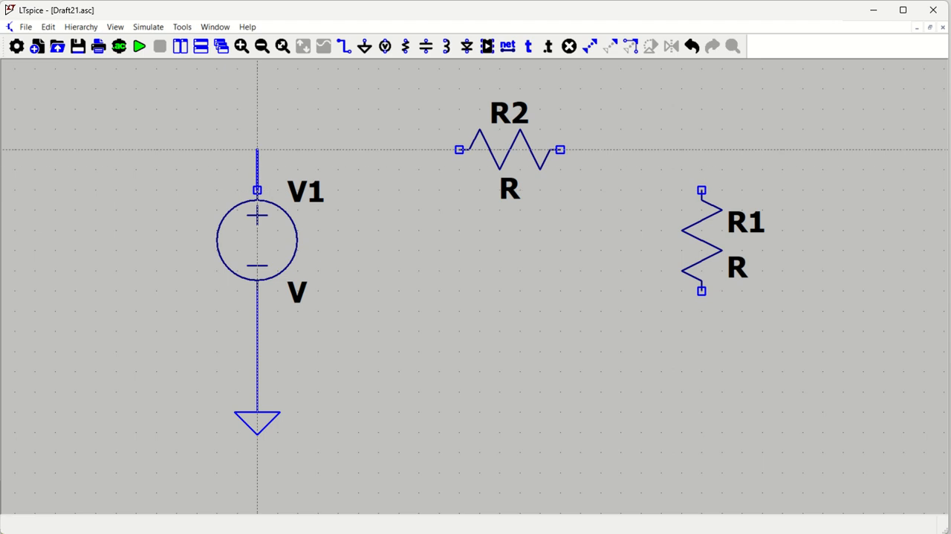
{"action": "left_click", "coordinate": [458, 150]}
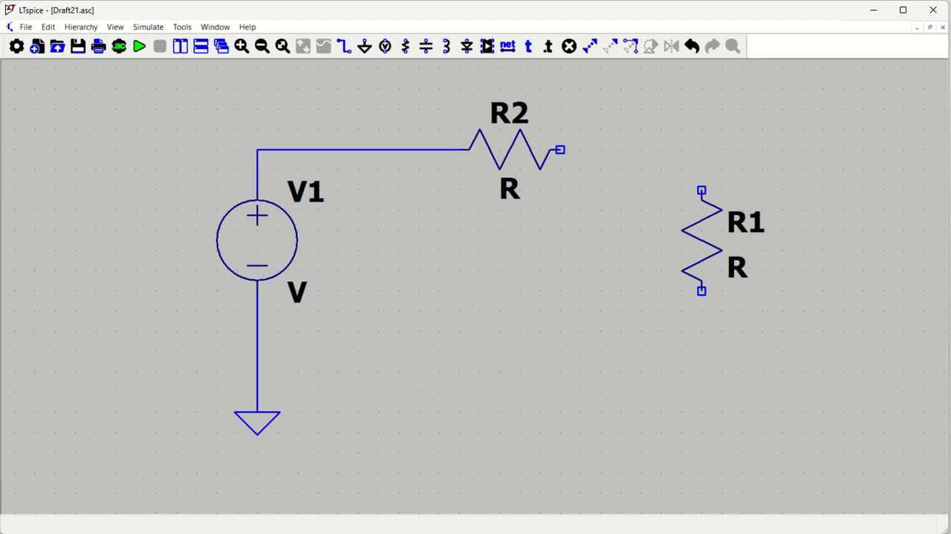
Wire R2's free end to the top of R1 and R1's bottom back to the ground wire.
{"action": "left_click", "coordinate": [560, 150]}
{"action": "left_click", "coordinate": [701, 190]}
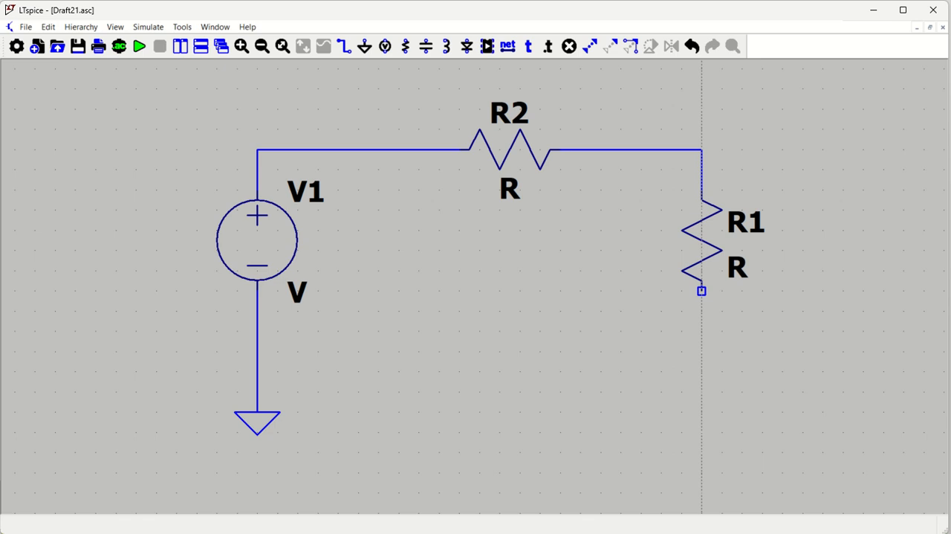
{"action": "left_click", "coordinate": [701, 290]}
{"action": "left_click", "coordinate": [701, 371]}
{"action": "left_click", "coordinate": [257, 371]}
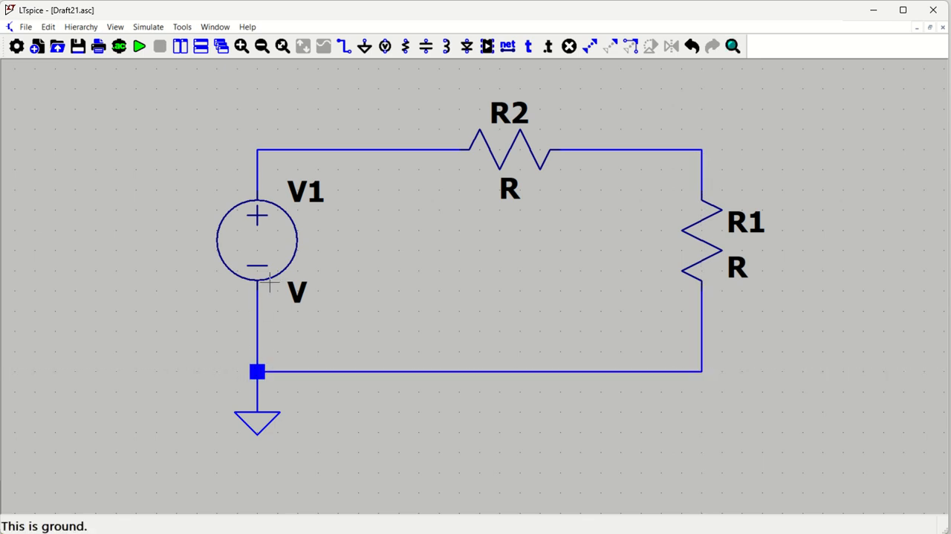
Set the DC value of voltage source V1 to 5V.
{"action": "right_click", "coordinate": [270, 245]}
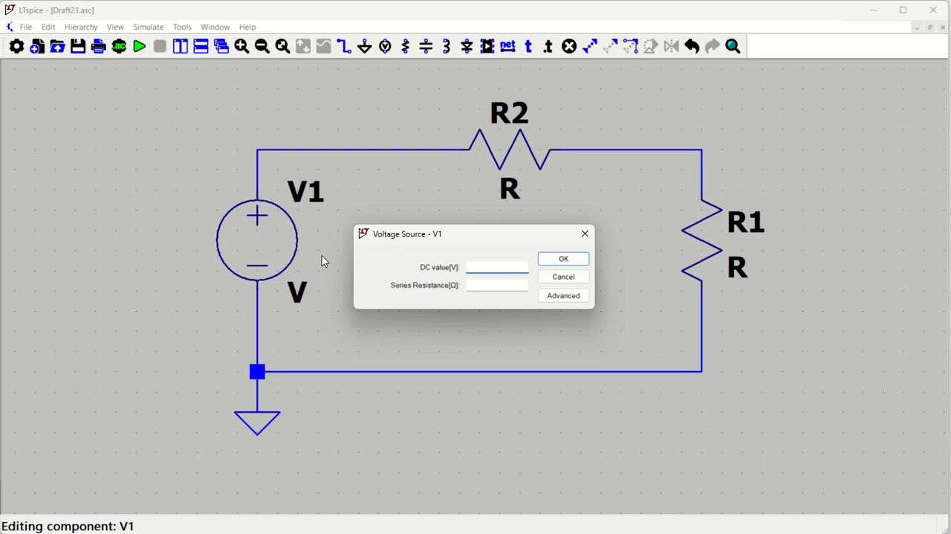
{"action": "type", "text": "5V"}
{"action": "key", "text": "Return"}
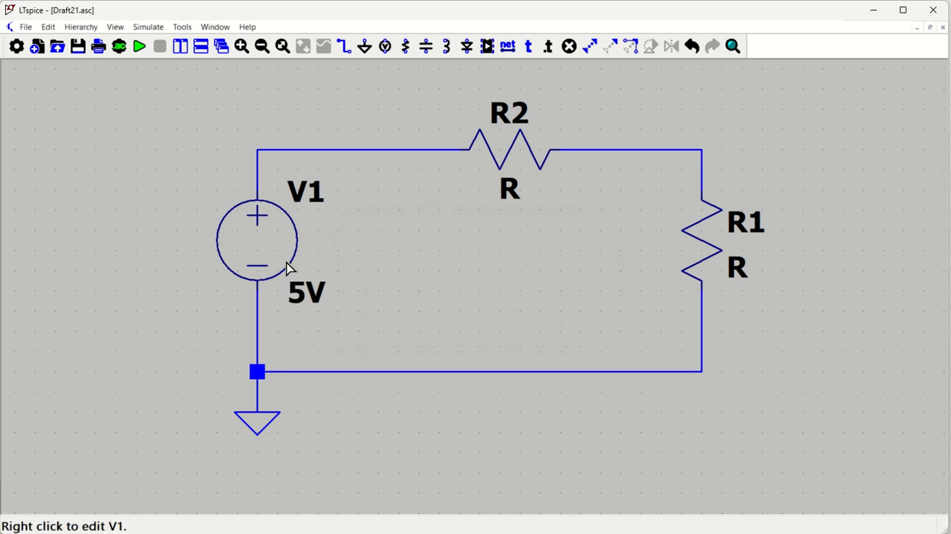
Set R2's resistance to the parameter {Rx} and R1's resistance to 3K.
{"action": "right_click", "coordinate": [524, 152]}
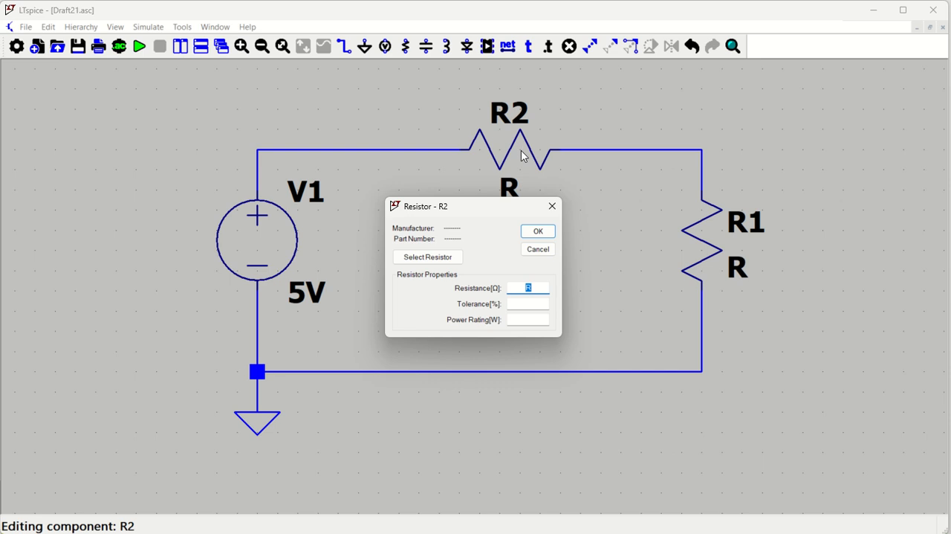
{"action": "type", "text": "1"}
{"action": "type", "text": "Rx}"}
{"action": "key", "text": "Return"}
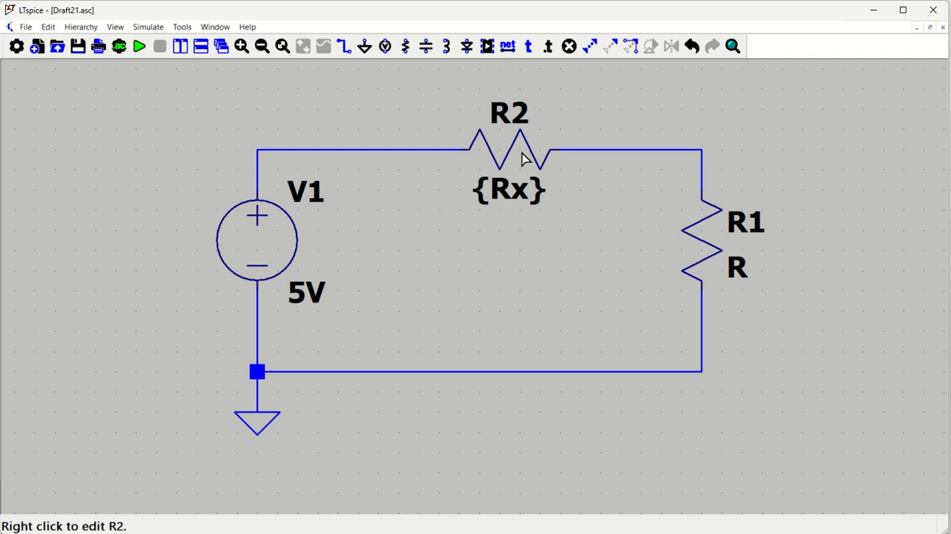
{"action": "right_click", "coordinate": [694, 244]}
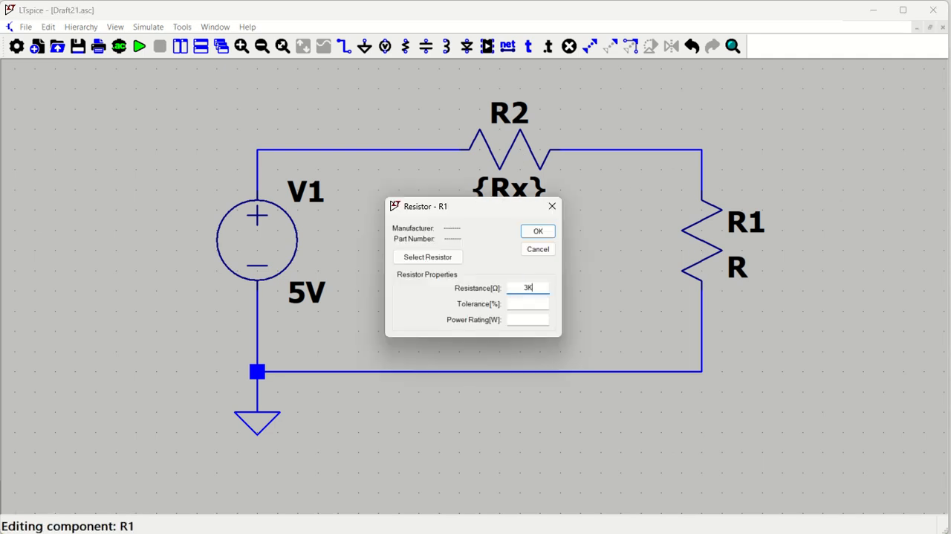
{"action": "key", "text": "Return"}
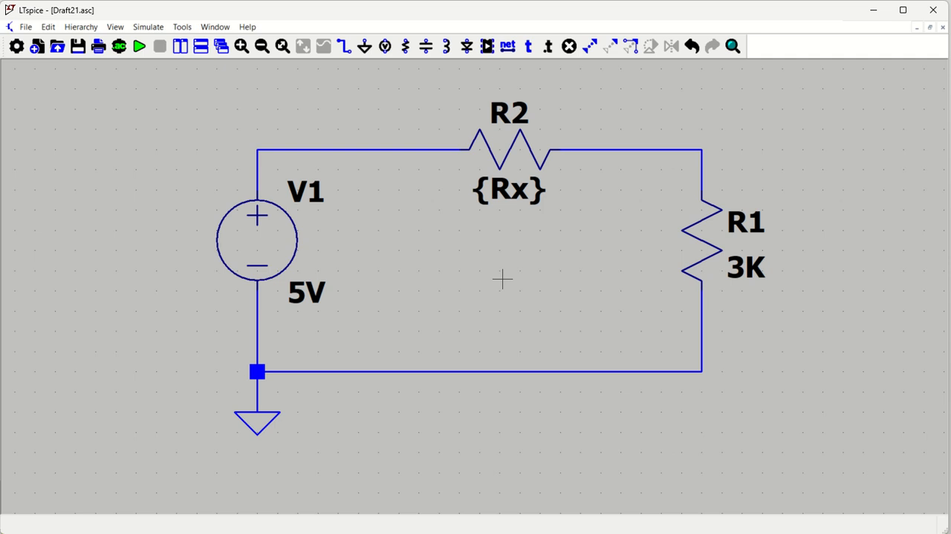
Run a transient analysis with a stop time of 10m and data saving starting at 0.
{"action": "left_click", "coordinate": [139, 48]}
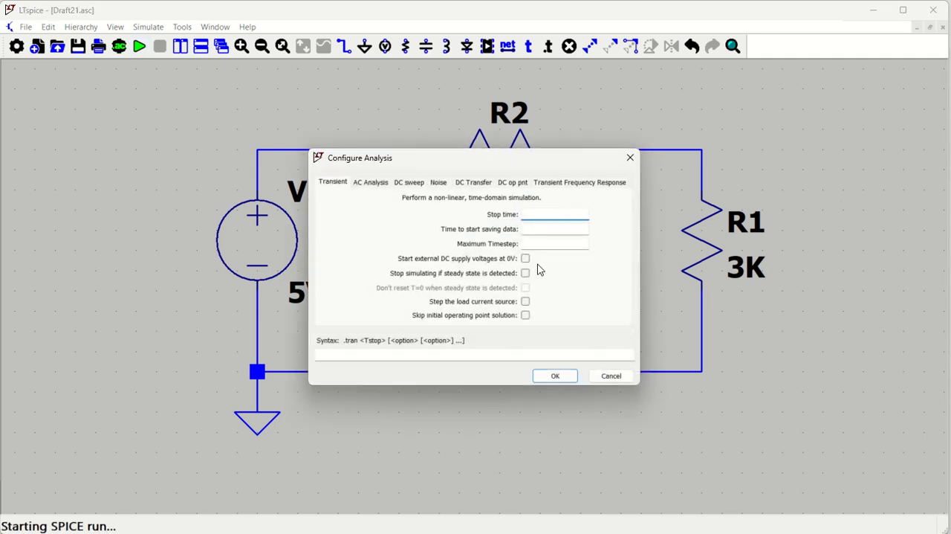
{"action": "type", "text": "10m"}
{"action": "key", "text": "Tab"}
{"action": "type", "text": "0"}
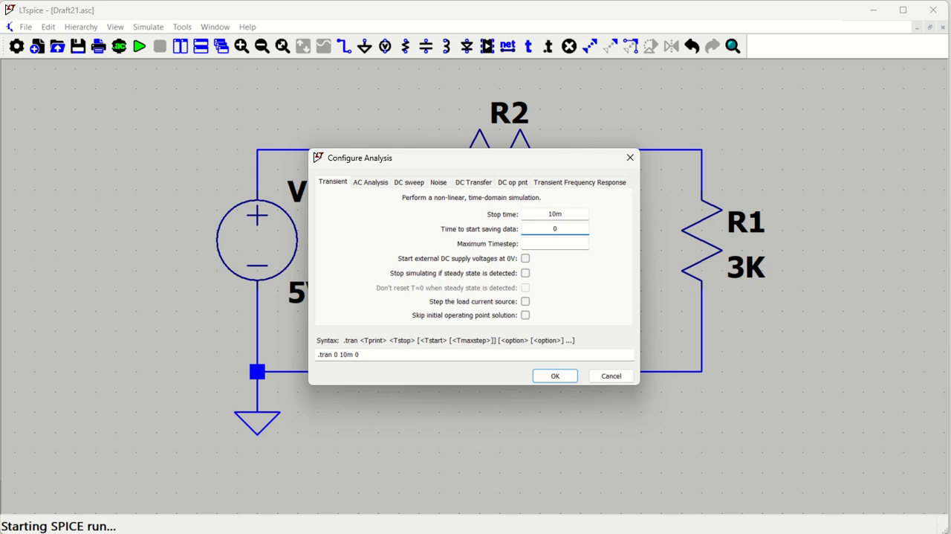
{"action": "left_click", "coordinate": [549, 377]}
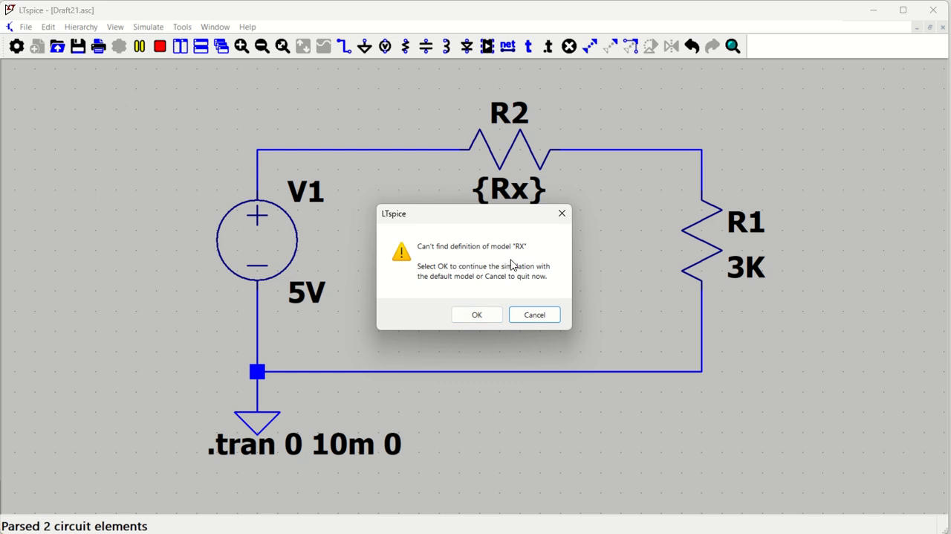
Continue past the simulation errors, examine the r2 and rx error lines in the SPICE output log, and close it.
{"action": "left_click", "coordinate": [479, 316]}
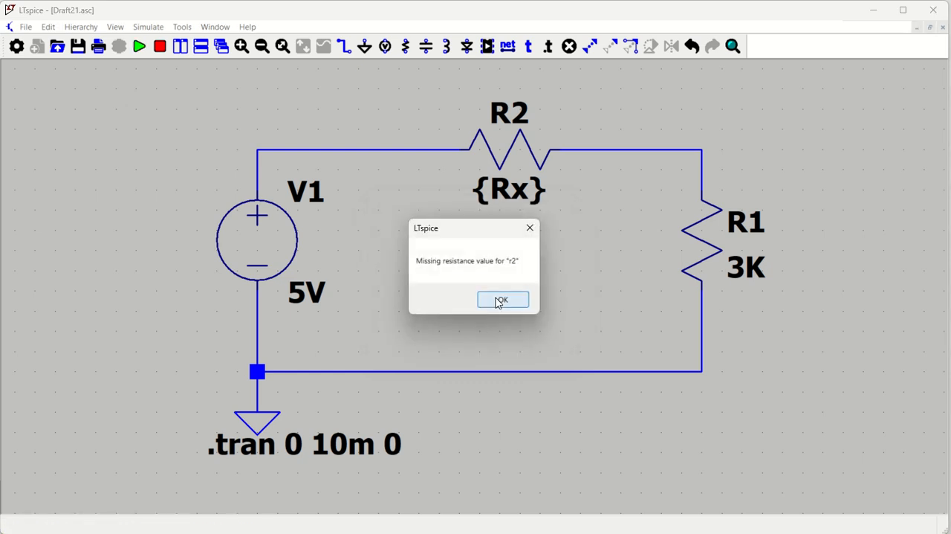
{"action": "left_click", "coordinate": [500, 299]}
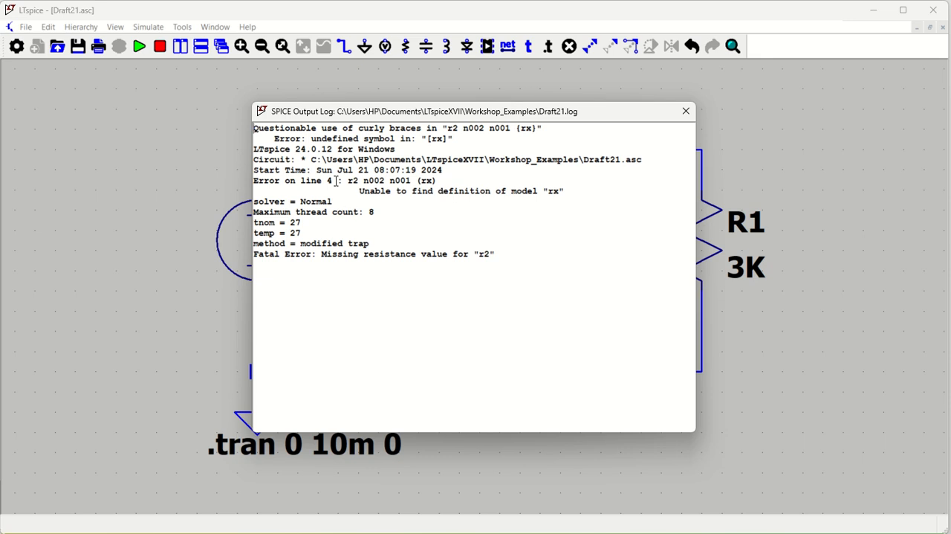
{"action": "left_click_drag", "start_coordinate": [449, 183], "coordinate": [341, 182]}
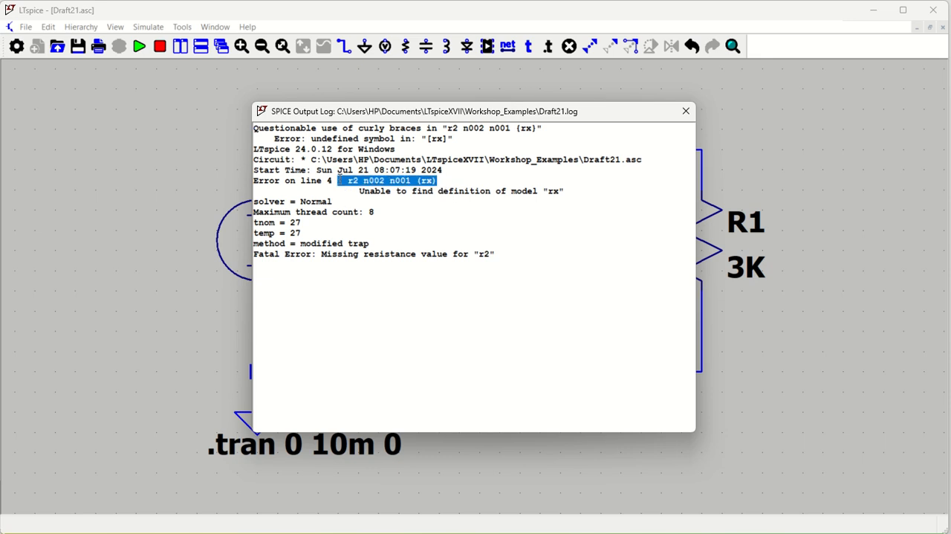
{"action": "left_click", "coordinate": [363, 186]}
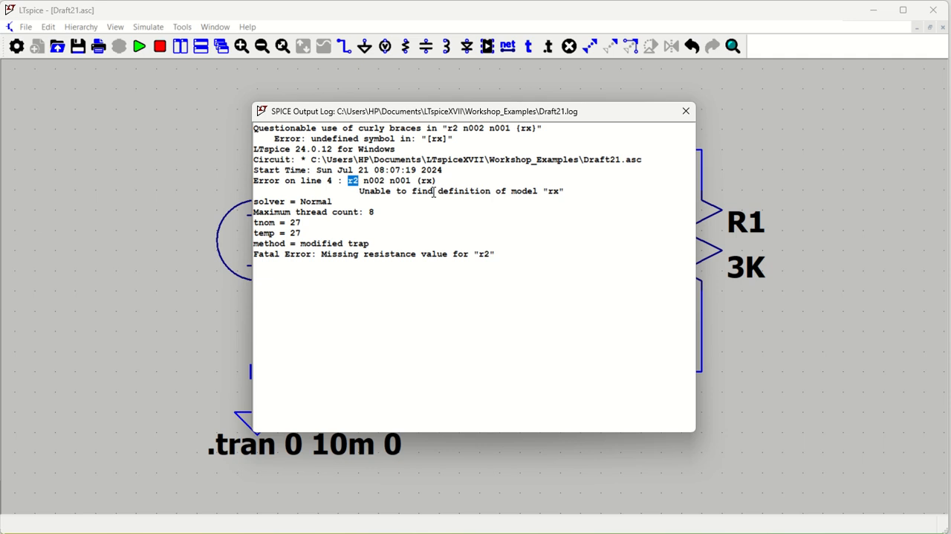
{"action": "double_click", "coordinate": [426, 181]}
{"action": "left_click_drag", "start_coordinate": [392, 191], "coordinate": [559, 192]}
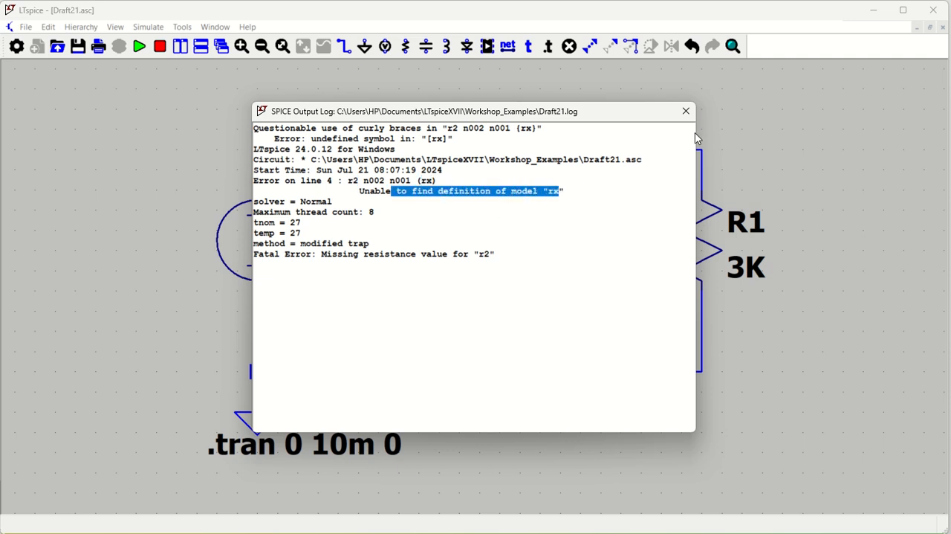
{"action": "left_click", "coordinate": [685, 112]}
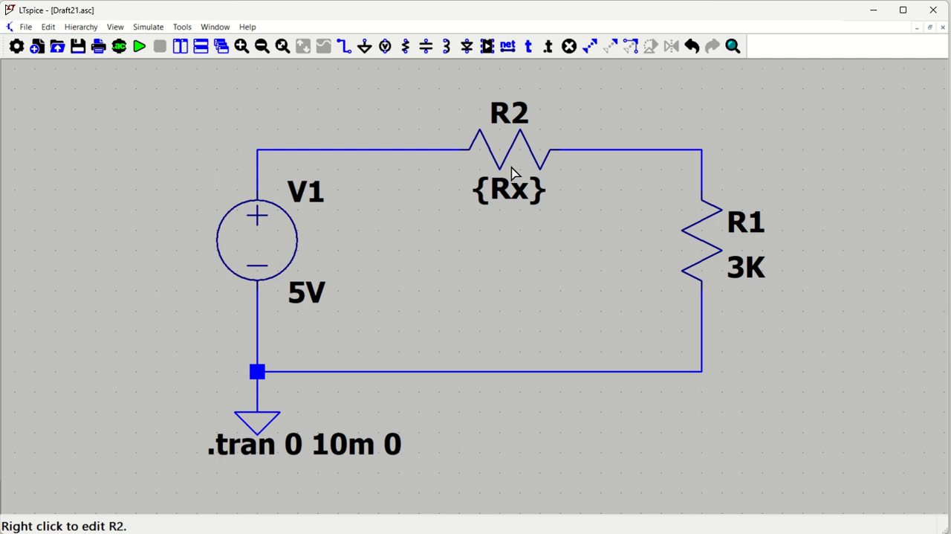
Add the SPICE directive ".step param Rx 1K 3K 1K" below the circuit, beside the .tran directive.
{"action": "left_click", "coordinate": [548, 48]}
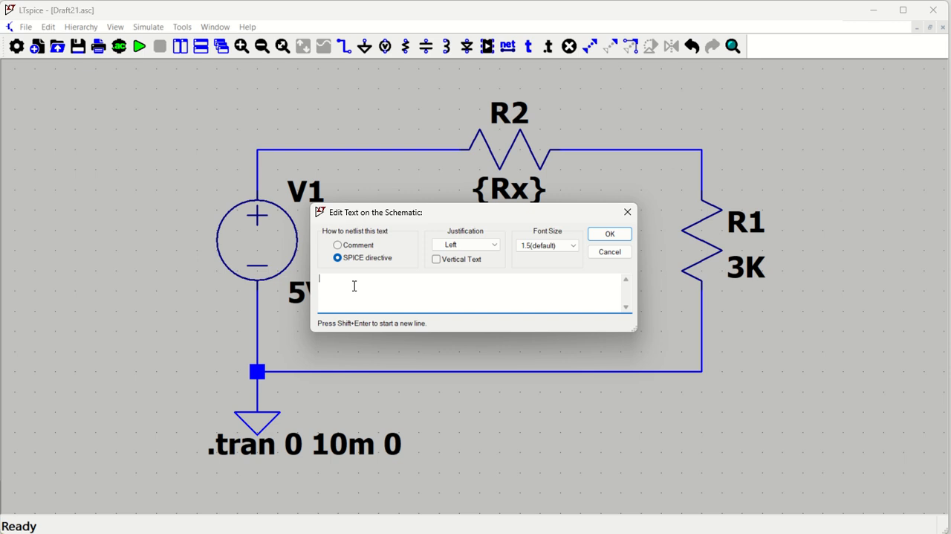
{"action": "type", "text": ".step param Rx 1K 3K 1K"}
{"action": "left_click", "coordinate": [609, 235]}
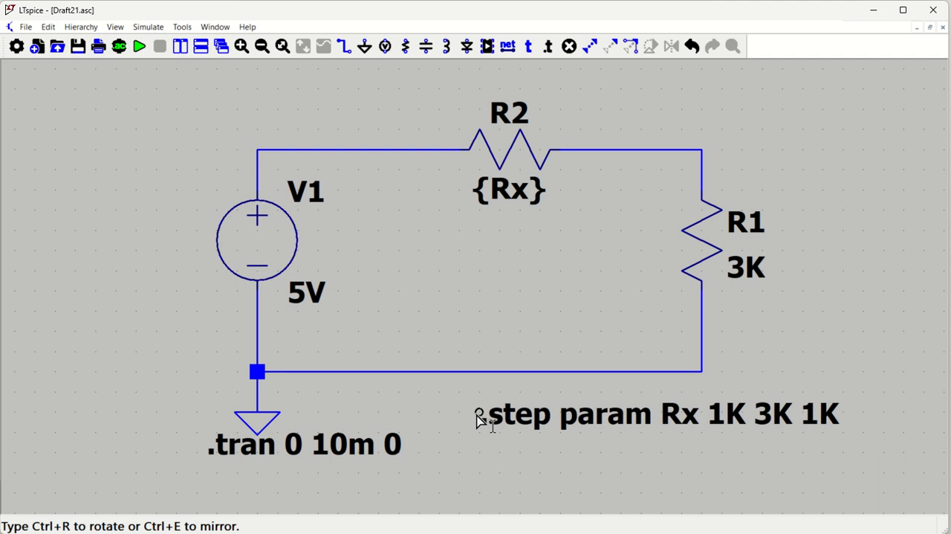
{"action": "left_click", "coordinate": [478, 438]}
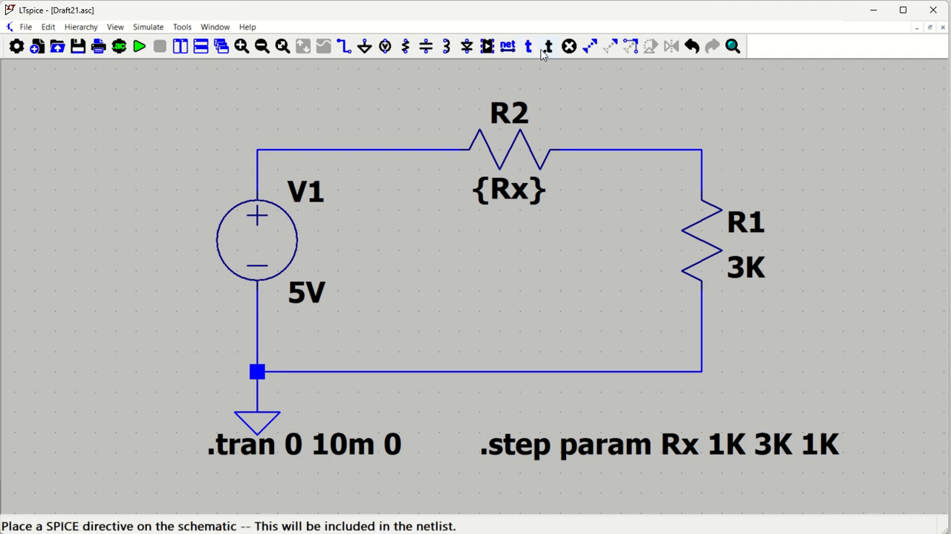
Place VIN net labels on the wire corners above V1 and above R1.
{"action": "left_click", "coordinate": [508, 47]}
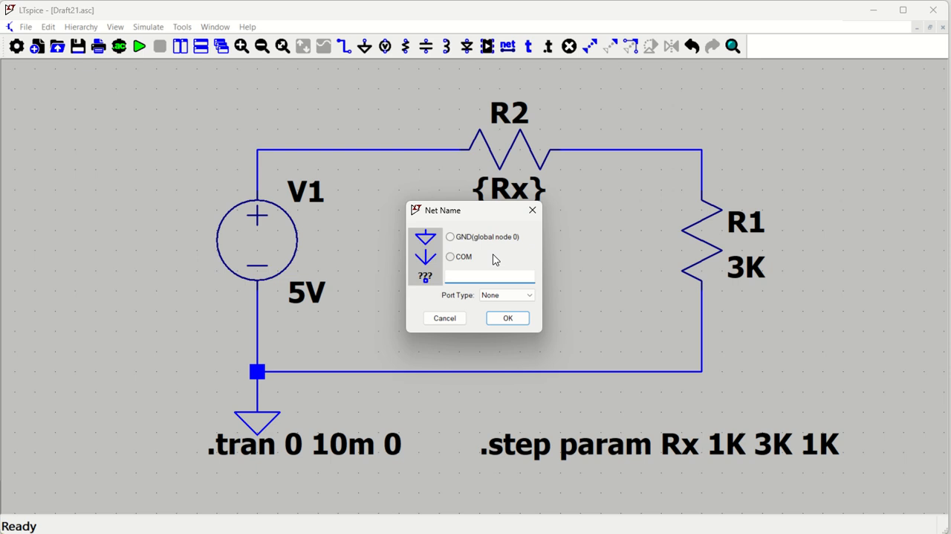
{"action": "type", "text": "VIN"}
{"action": "left_click", "coordinate": [505, 317]}
{"action": "left_click", "coordinate": [257, 149]}
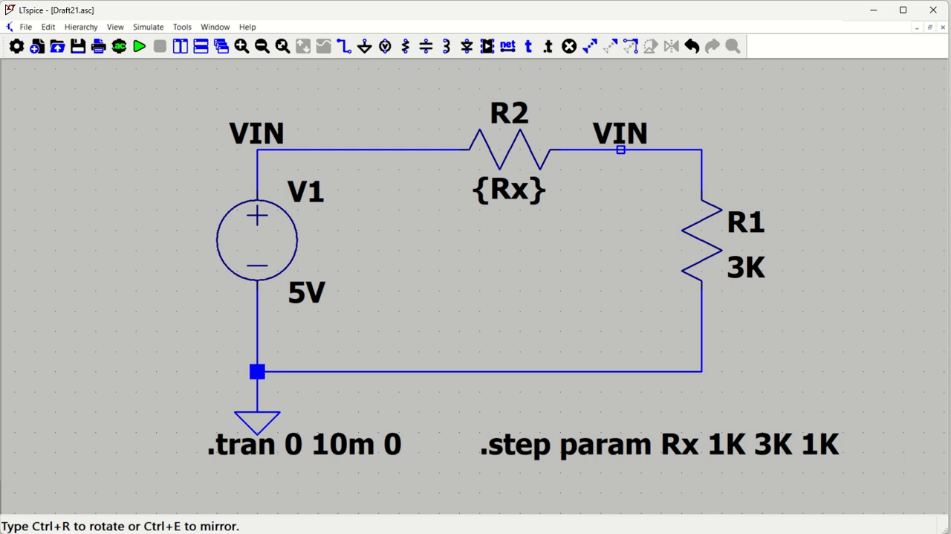
{"action": "left_click", "coordinate": [702, 150]}
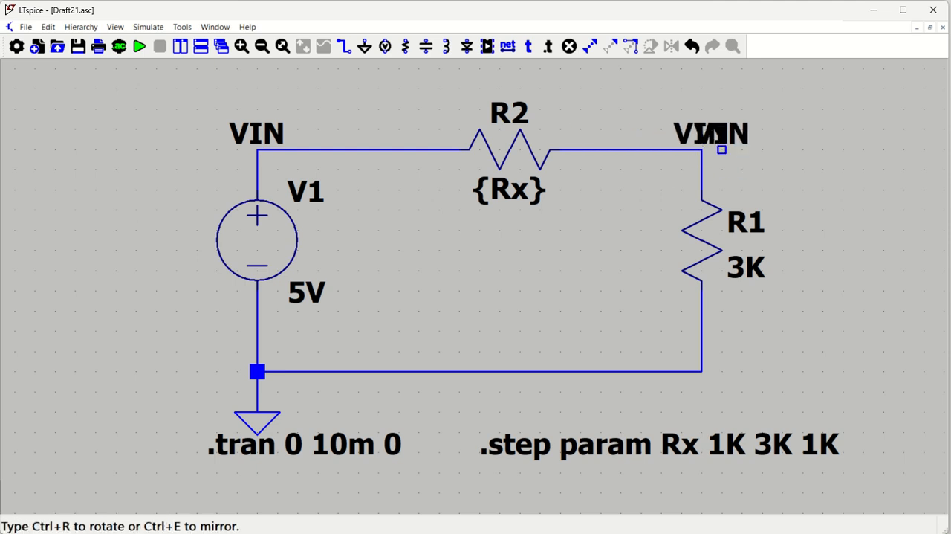
{"action": "right_click", "coordinate": [721, 148]}
Rename the VIN net label above R1 to VX.
{"action": "right_click", "coordinate": [712, 136]}
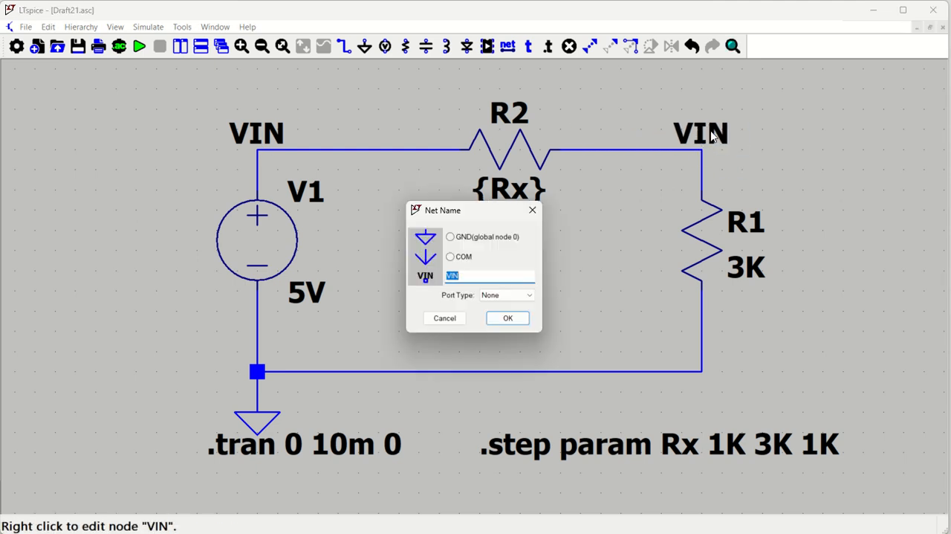
{"action": "type", "text": "VX"}
{"action": "key", "text": "Return"}
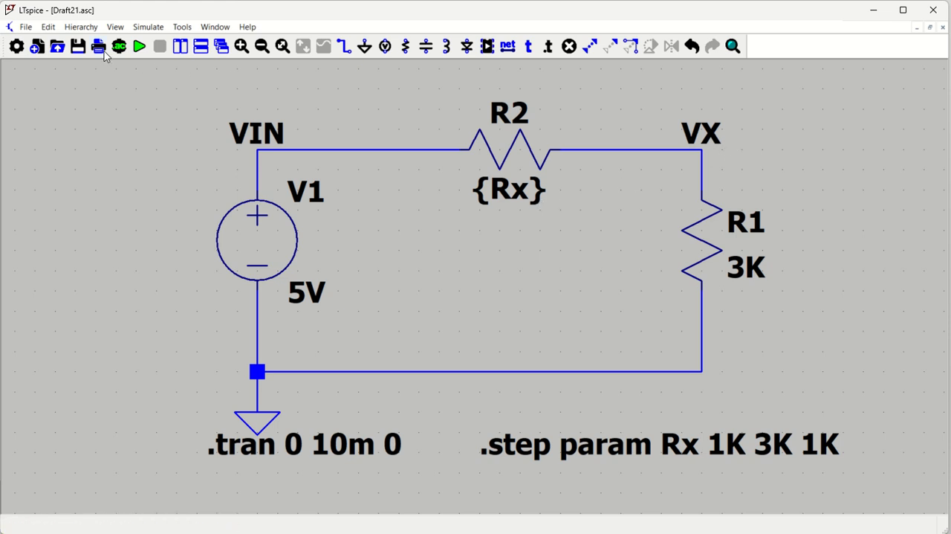
Run the stepped transient simulation and plot the voltages at the VIN and VX nodes.
{"action": "left_click", "coordinate": [139, 46]}
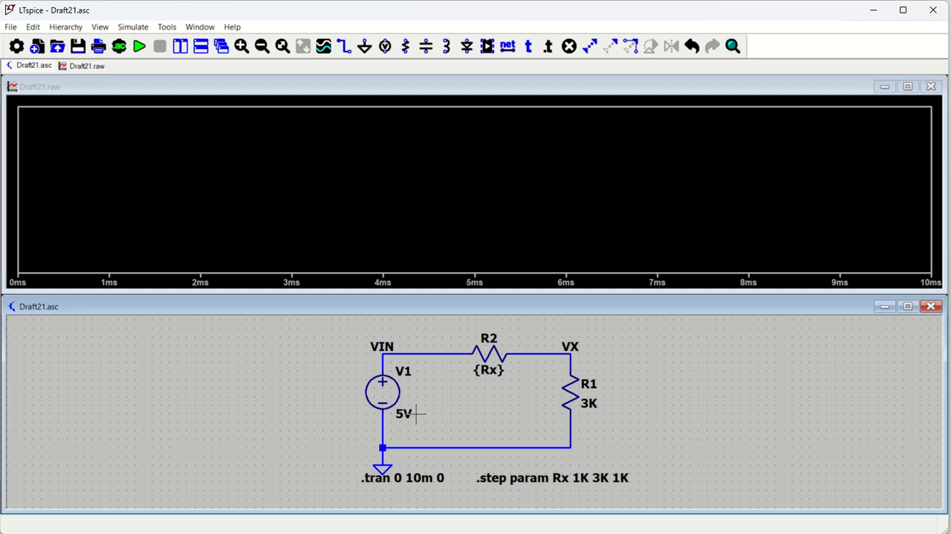
{"action": "left_click", "coordinate": [411, 348]}
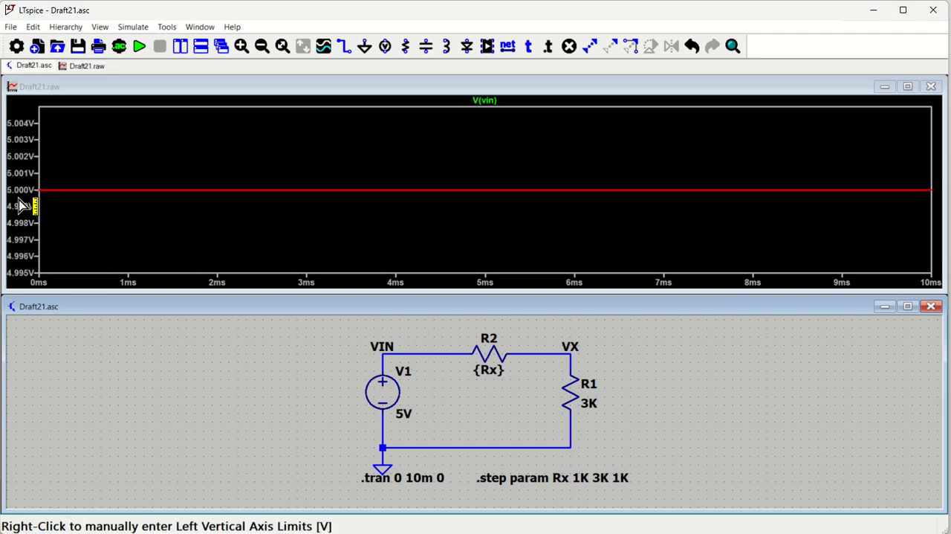
{"action": "left_click", "coordinate": [557, 350]}
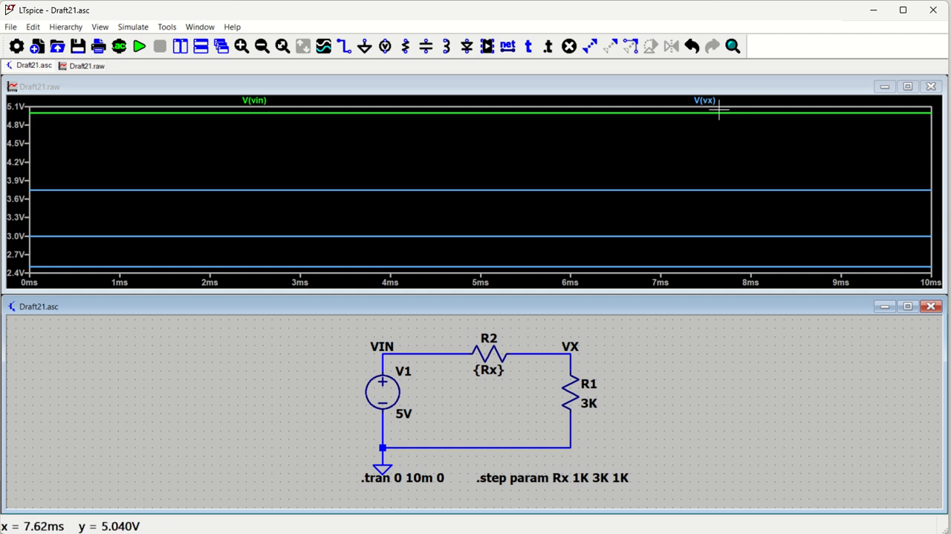
Set the plot's vertical axis from 0 to 5 V with 0.5 V tick spacing.
{"action": "right_click", "coordinate": [16, 199]}
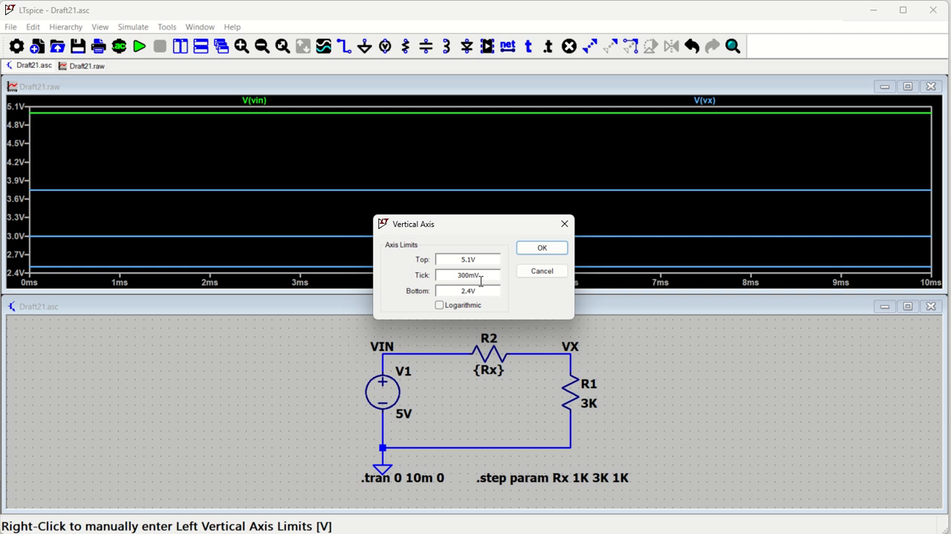
{"action": "left_click_drag", "start_coordinate": [484, 293], "coordinate": [422, 296]}
{"action": "type", "text": "0"}
{"action": "left_click_drag", "start_coordinate": [485, 258], "coordinate": [433, 257]}
{"action": "type", "text": "5"}
{"action": "left_click_drag", "start_coordinate": [492, 275], "coordinate": [423, 275]}
{"action": "type", "text": "."}
{"action": "left_click", "coordinate": [547, 250]}
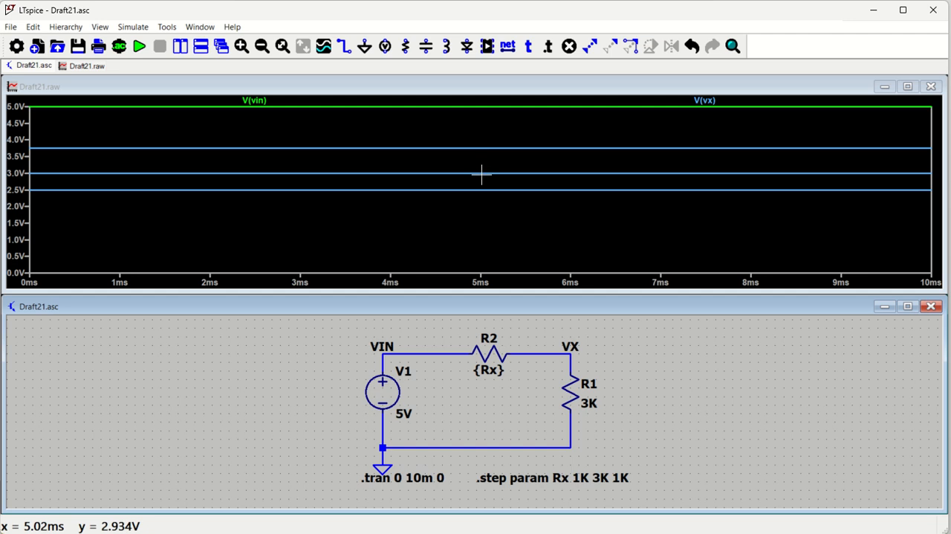
Plot V(vx) alone and set its vertical axis from 0 to 5 V with 0.5 V tick spacing.
{"action": "left_click", "coordinate": [545, 353]}
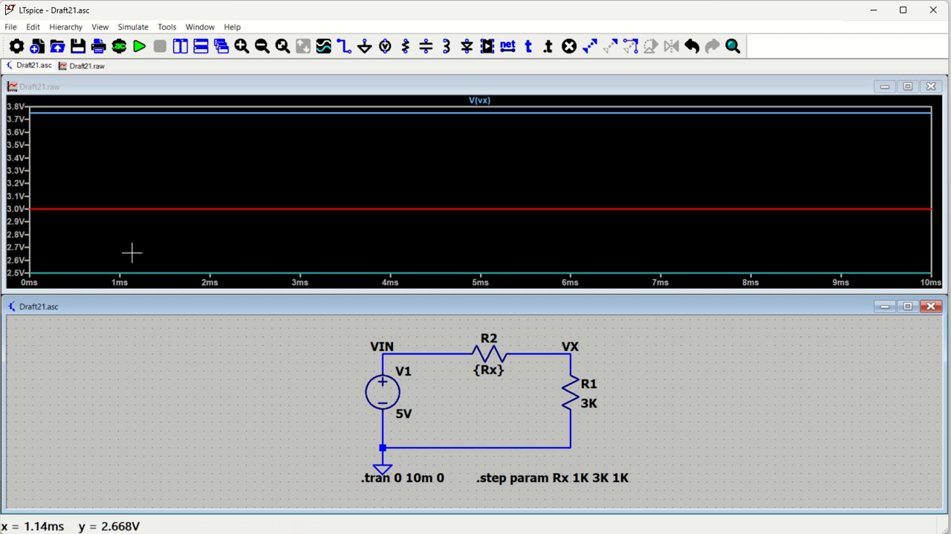
{"action": "right_click", "coordinate": [12, 229]}
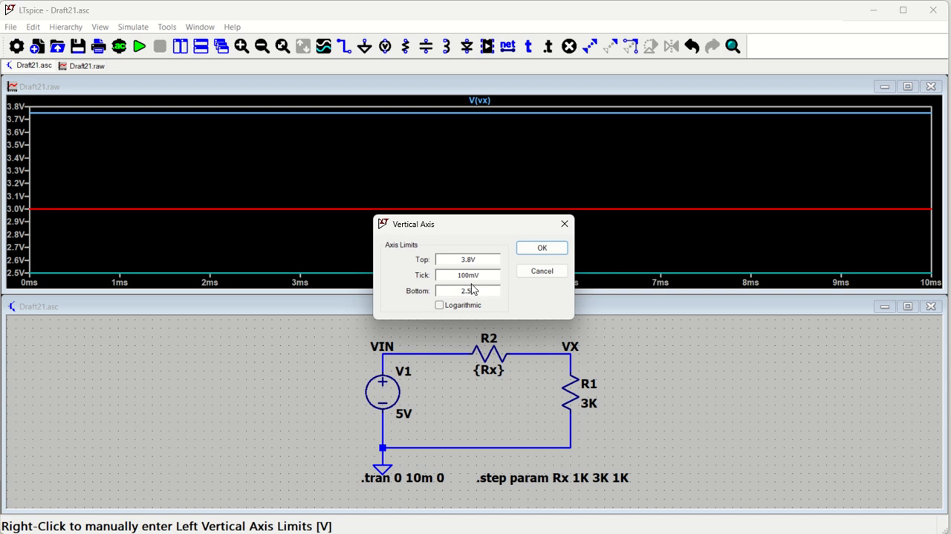
{"action": "left_click_drag", "start_coordinate": [481, 291], "coordinate": [421, 278]}
{"action": "type", "text": "00"}
{"action": "left_click_drag", "start_coordinate": [480, 258], "coordinate": [455, 254]}
{"action": "left_click", "coordinate": [542, 247]}
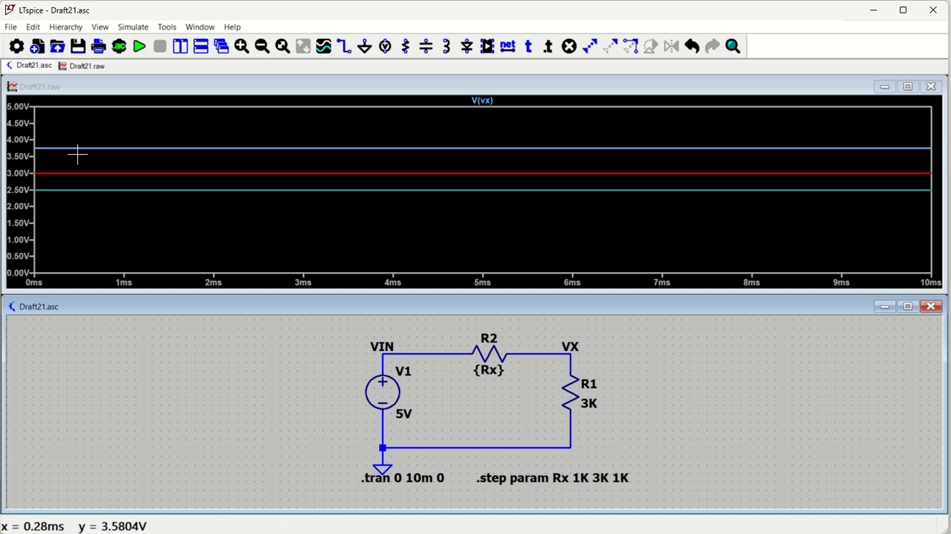
{"action": "left_click", "coordinate": [312, 223]}
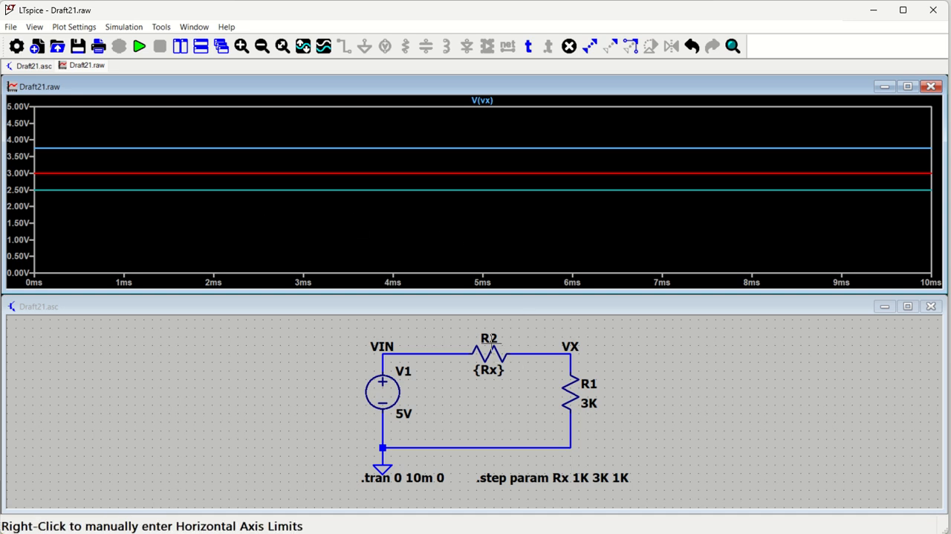
{"action": "right_click", "coordinate": [321, 209]}
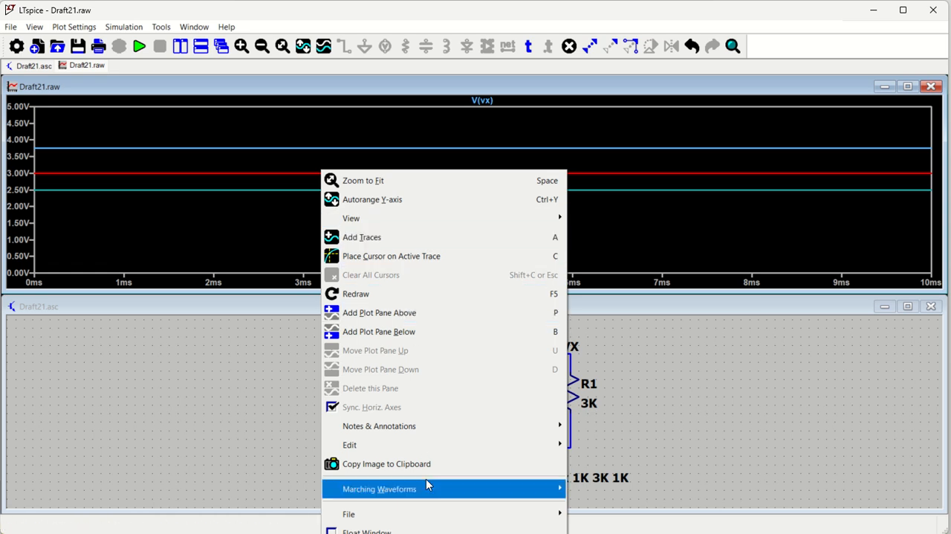
{"action": "mouse_move", "coordinate": [417, 496]}
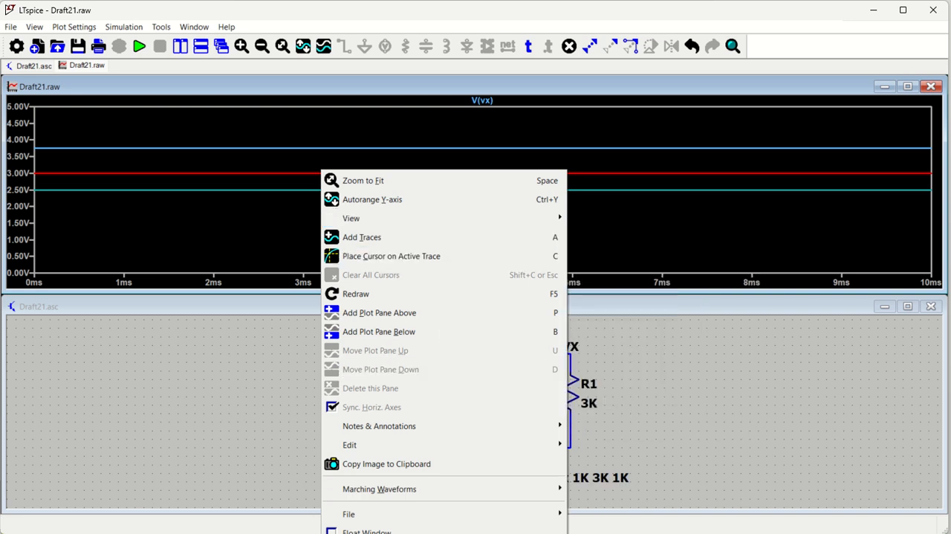
{"action": "left_click", "coordinate": [107, 165]}
{"action": "left_click", "coordinate": [318, 209]}
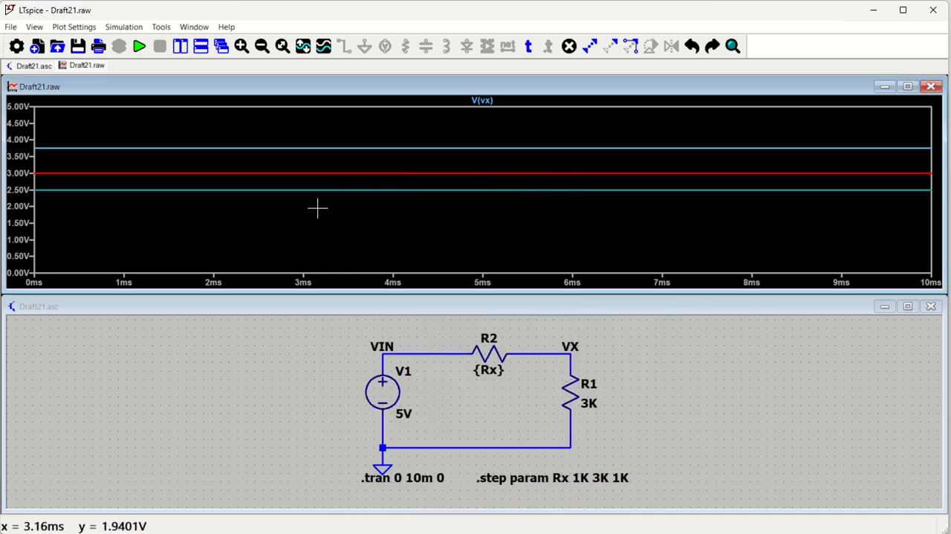
Annotate the plot with the Rx step labels in the empty area below the three traces.
{"action": "right_click", "coordinate": [363, 213]}
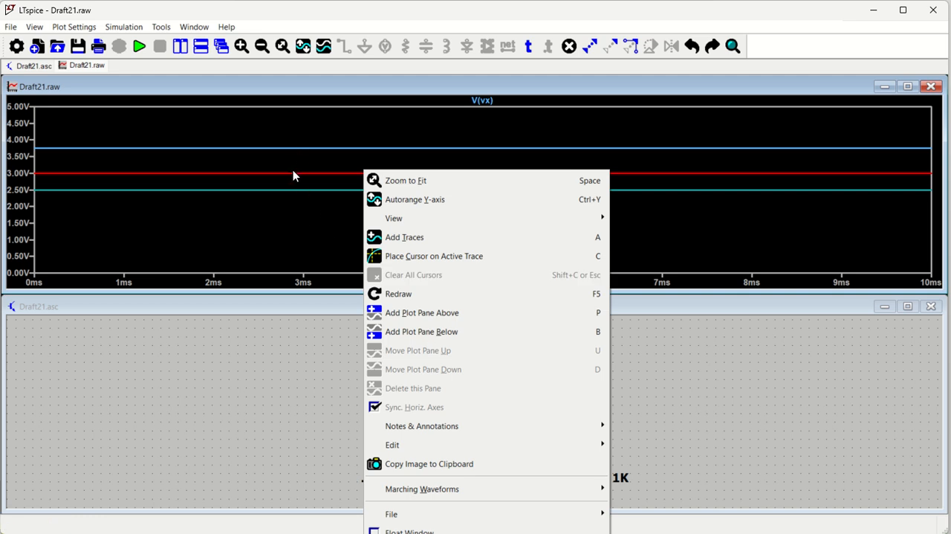
{"action": "mouse_move", "coordinate": [456, 431]}
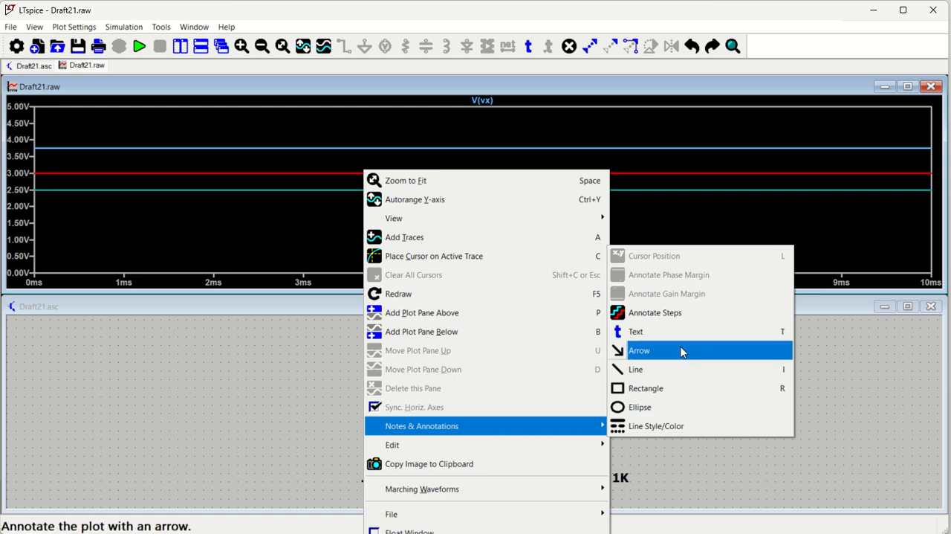
{"action": "left_click", "coordinate": [662, 315]}
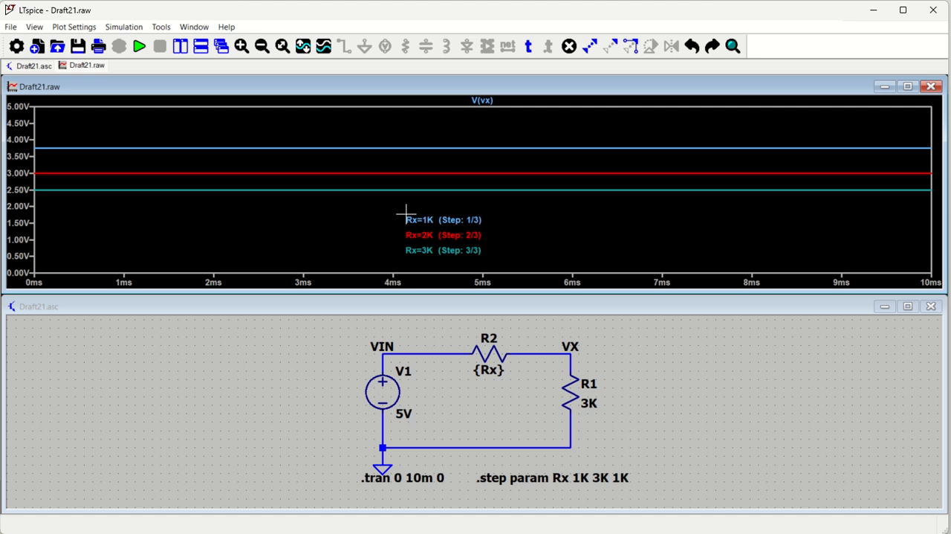
{"action": "left_click", "coordinate": [428, 205]}
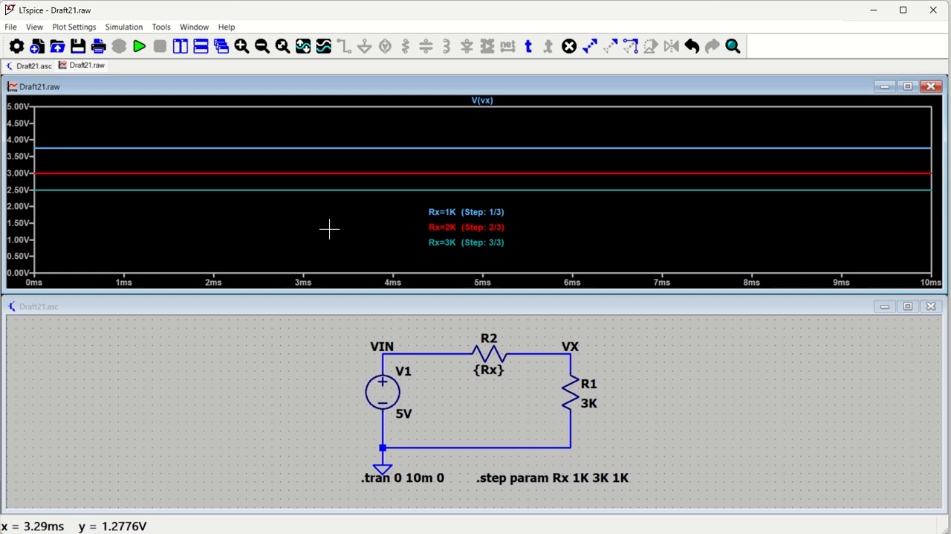
Check the resistance entry in R2's properties and close them.
{"action": "left_click", "coordinate": [275, 377]}
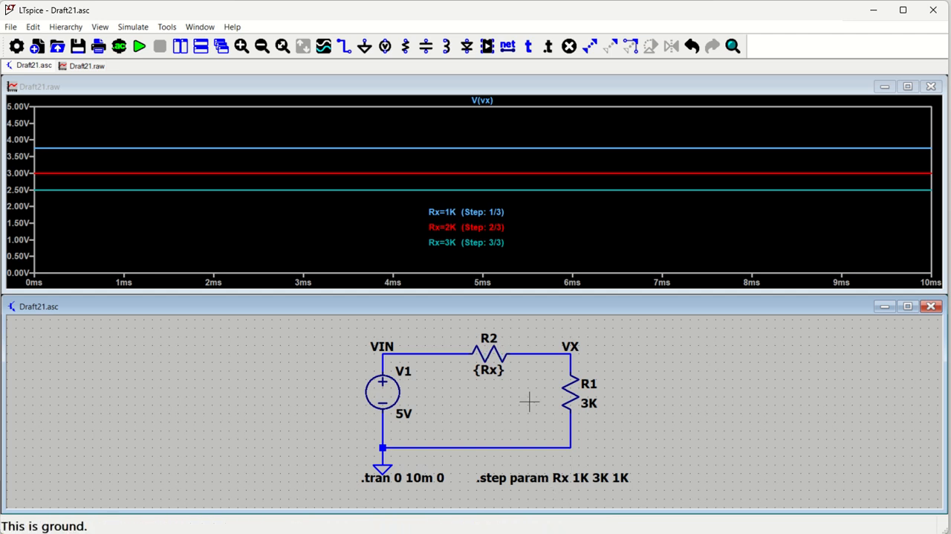
{"action": "right_click", "coordinate": [489, 360]}
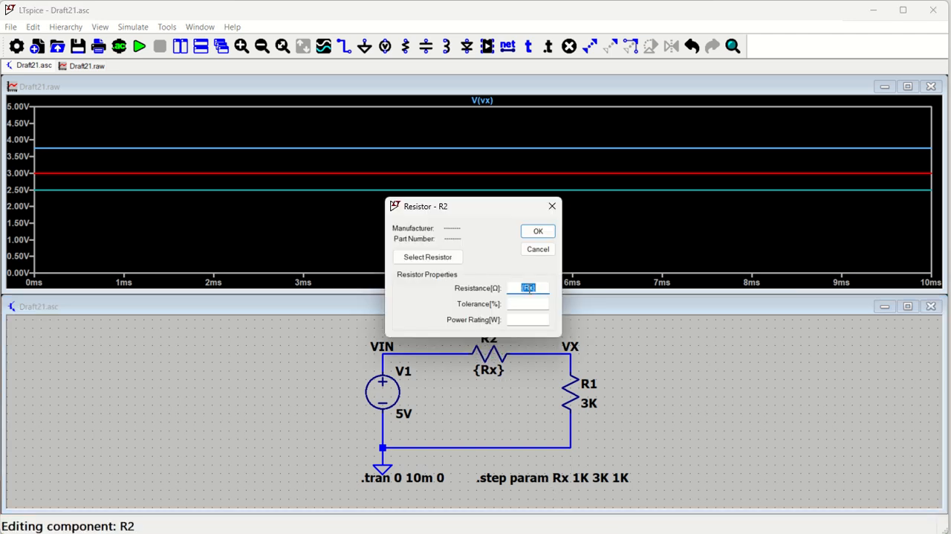
{"action": "left_click", "coordinate": [538, 231]}
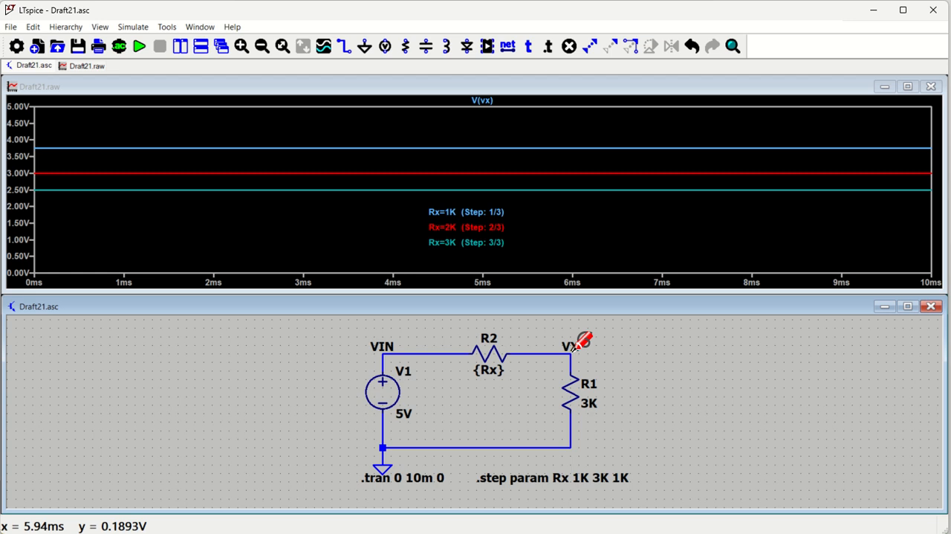
Edit the step directive to ".step param Rx 10K 30K 5K".
{"action": "right_click", "coordinate": [541, 483]}
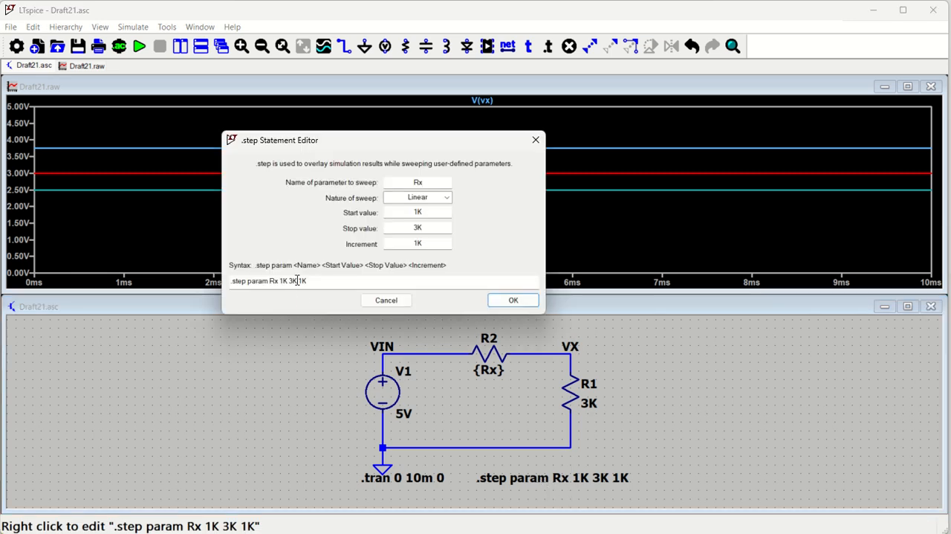
{"action": "left_click", "coordinate": [285, 282]}
{"action": "type", "text": "0K 3"}
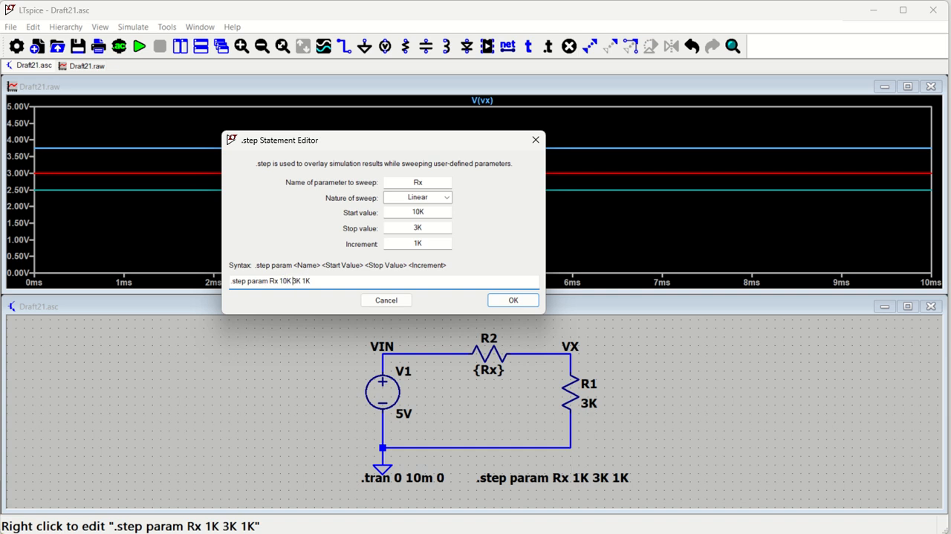
{"action": "type", "text": "0"}
{"action": "left_click", "coordinate": [512, 300]}
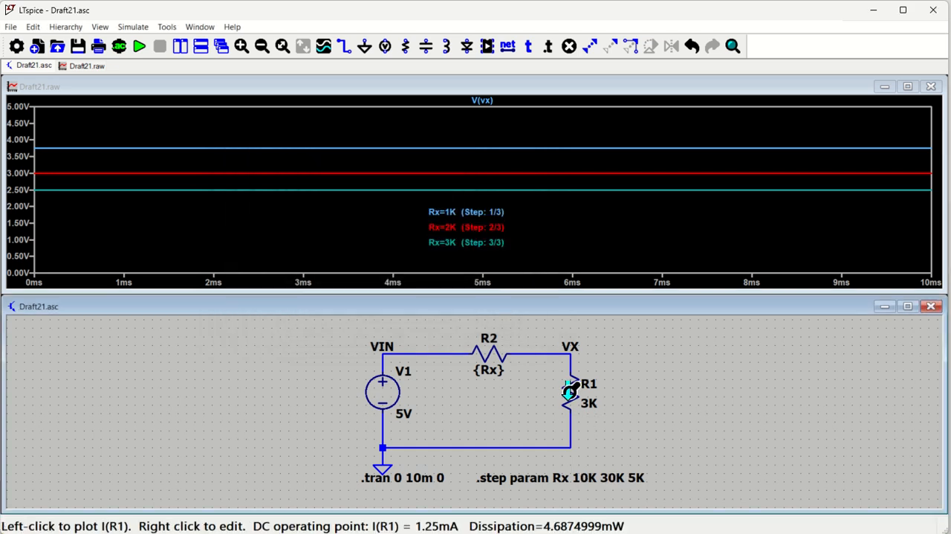
Set R1's resistance to 5K and rerun the simulation.
{"action": "right_click", "coordinate": [570, 390]}
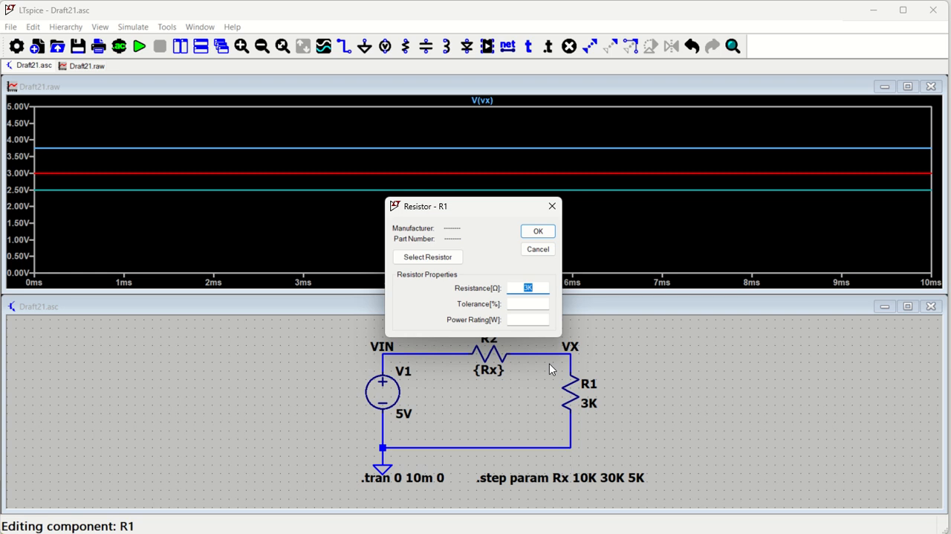
{"action": "type", "text": "5K"}
{"action": "left_click", "coordinate": [538, 230]}
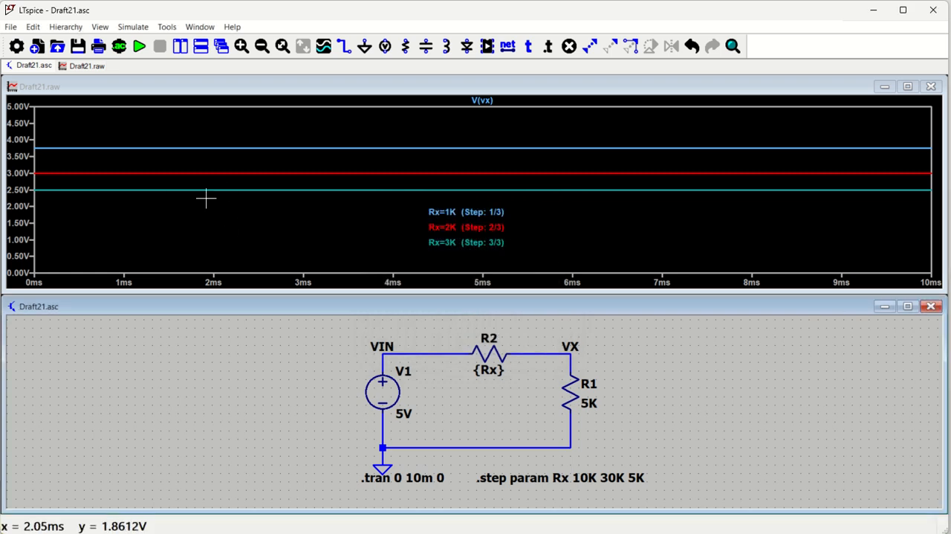
{"action": "left_click", "coordinate": [140, 46]}
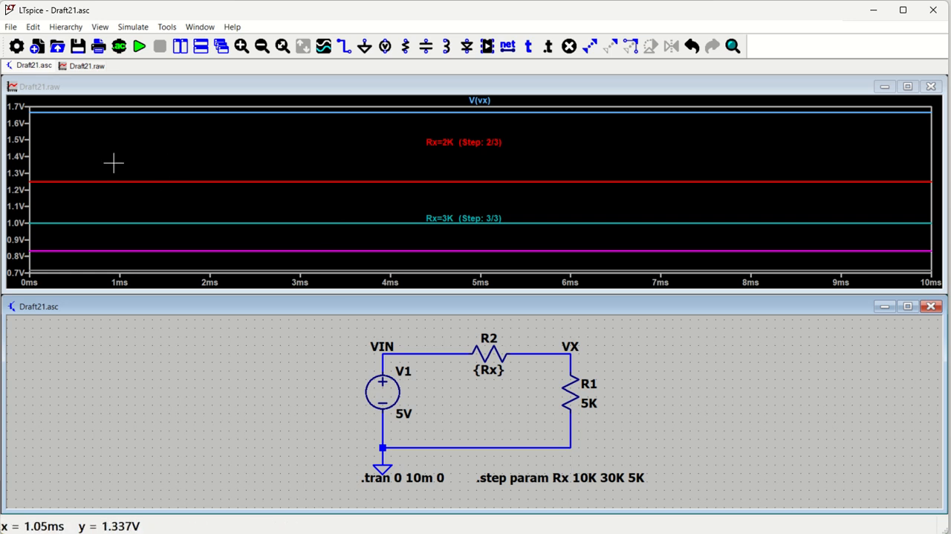
Set the rerun plot's vertical axis from 0 to 5 V with 2.5 V tick spacing.
{"action": "right_click", "coordinate": [24, 176]}
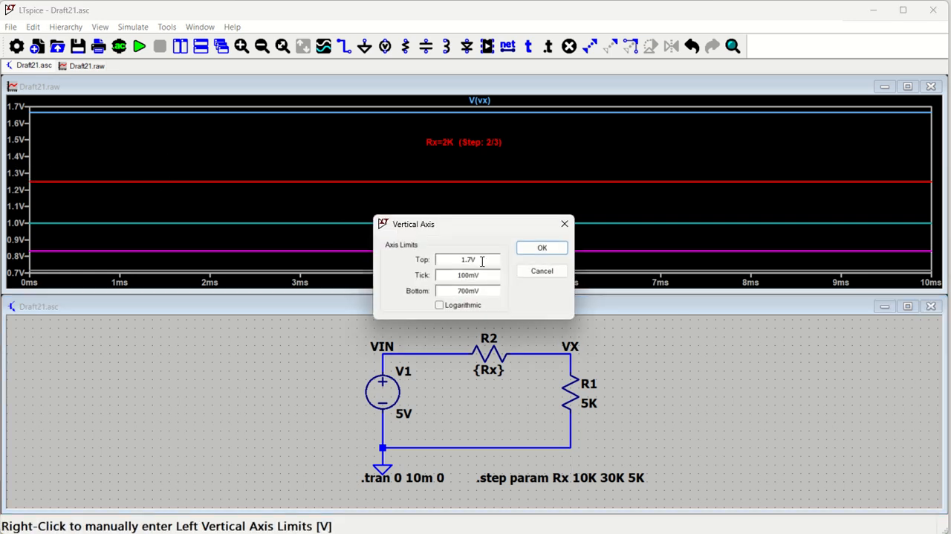
{"action": "left_click_drag", "start_coordinate": [482, 262], "coordinate": [430, 258]}
{"action": "type", "text": "5V"}
{"action": "left_click_drag", "start_coordinate": [493, 297], "coordinate": [426, 292]}
{"action": "type", "text": "0"}
{"action": "left_click_drag", "start_coordinate": [487, 274], "coordinate": [422, 277]}
{"action": "type", "text": "0.5"}
{"action": "left_click", "coordinate": [541, 247]}
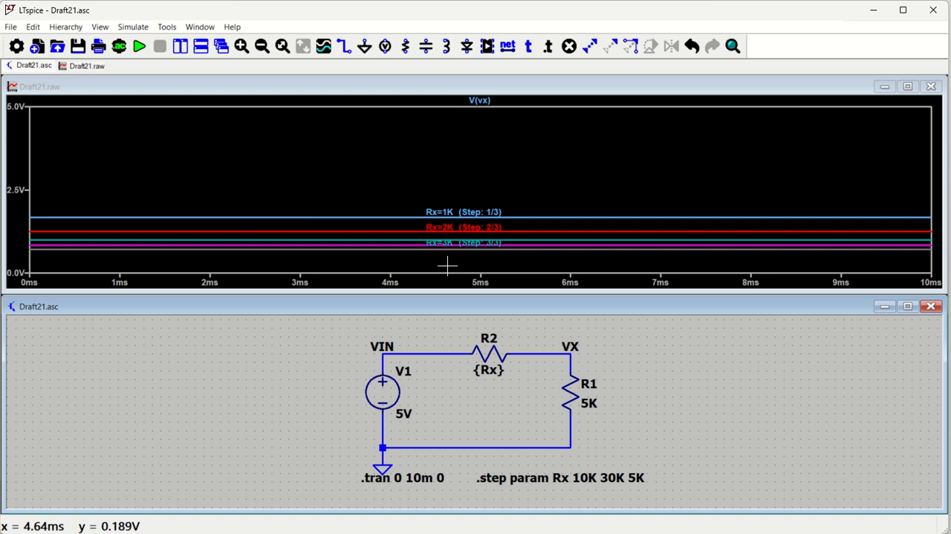
Annotate the plot with the five Rx step labels from 10K to 30K, above the traces near 2 ms.
{"action": "left_click", "coordinate": [452, 183]}
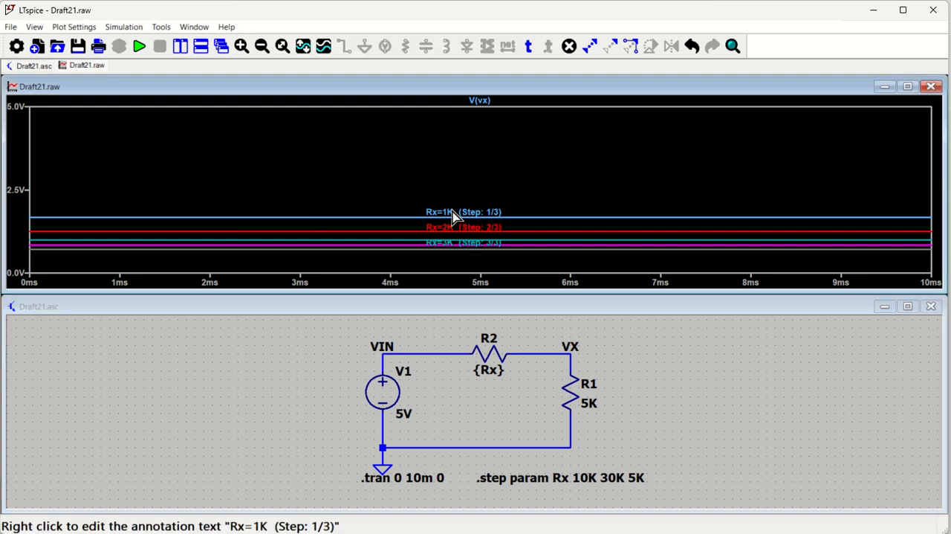
{"action": "right_click", "coordinate": [386, 171]}
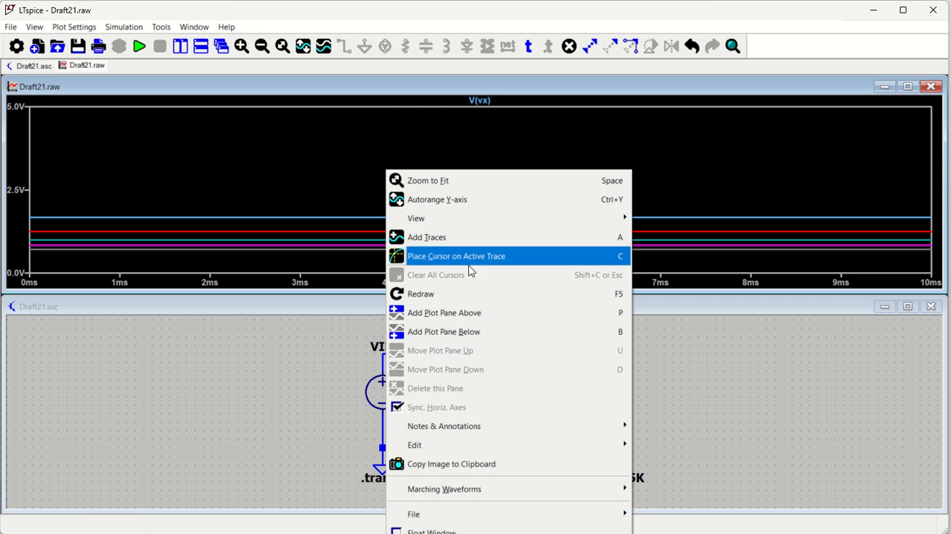
{"action": "mouse_move", "coordinate": [494, 428]}
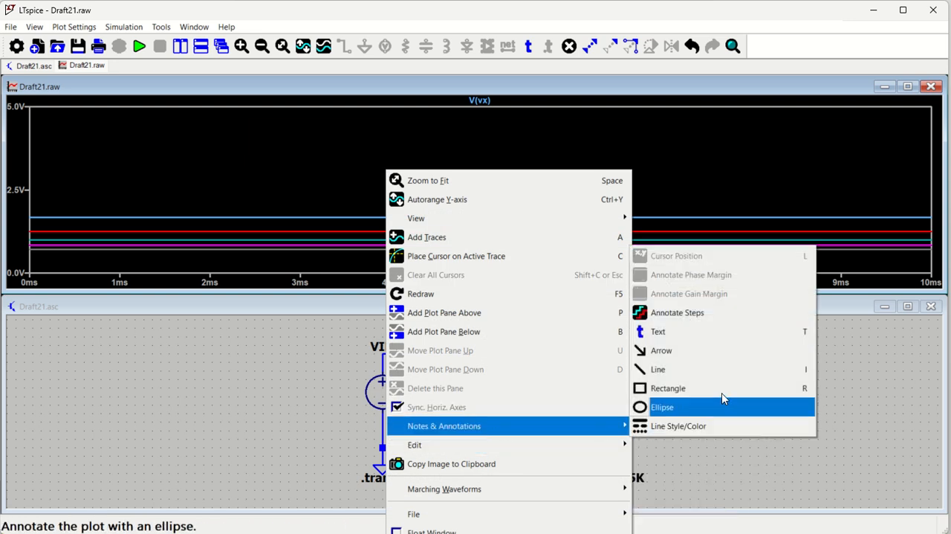
{"action": "left_click", "coordinate": [678, 312]}
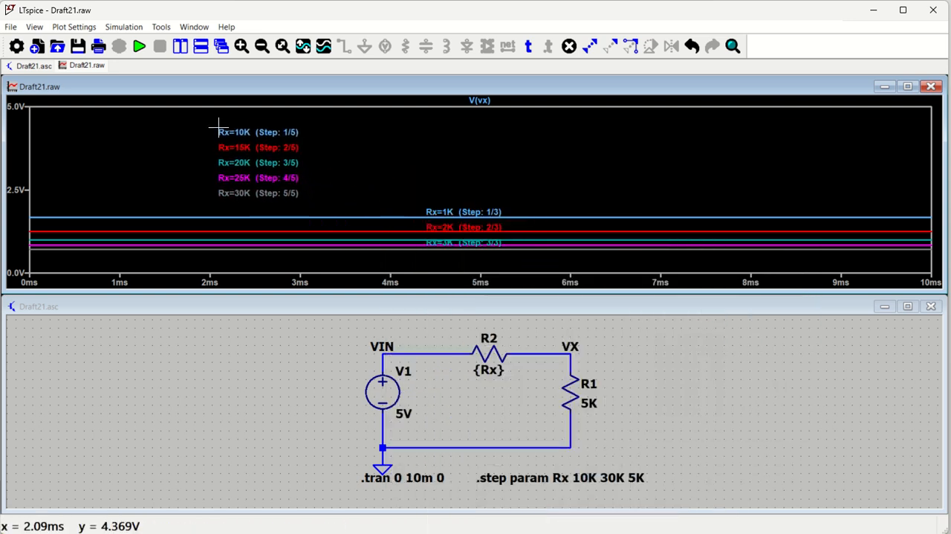
{"action": "left_click", "coordinate": [219, 126]}
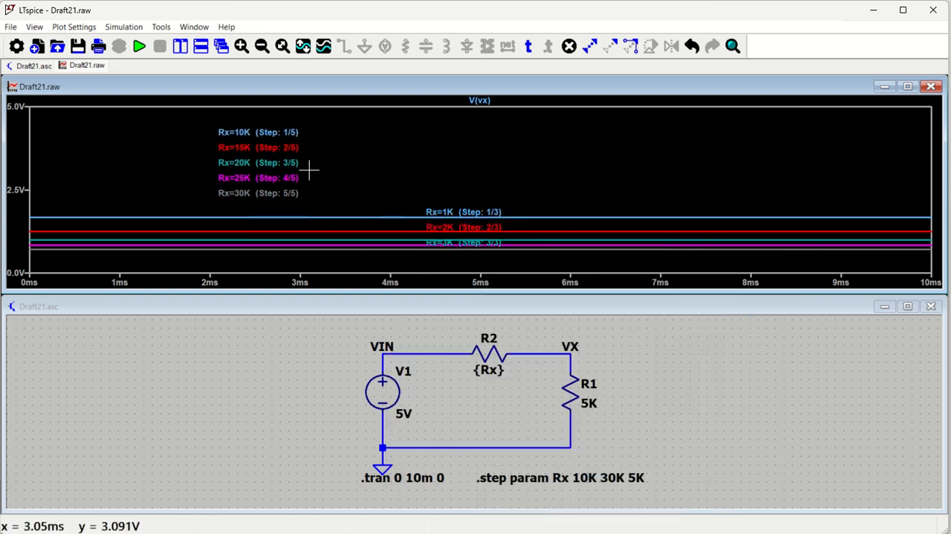
Delete the three leftover Rx step labels of the previous 3-step sweep near 5 ms from the plot.
{"action": "left_click", "coordinate": [454, 212]}
{"action": "left_click", "coordinate": [467, 228]}
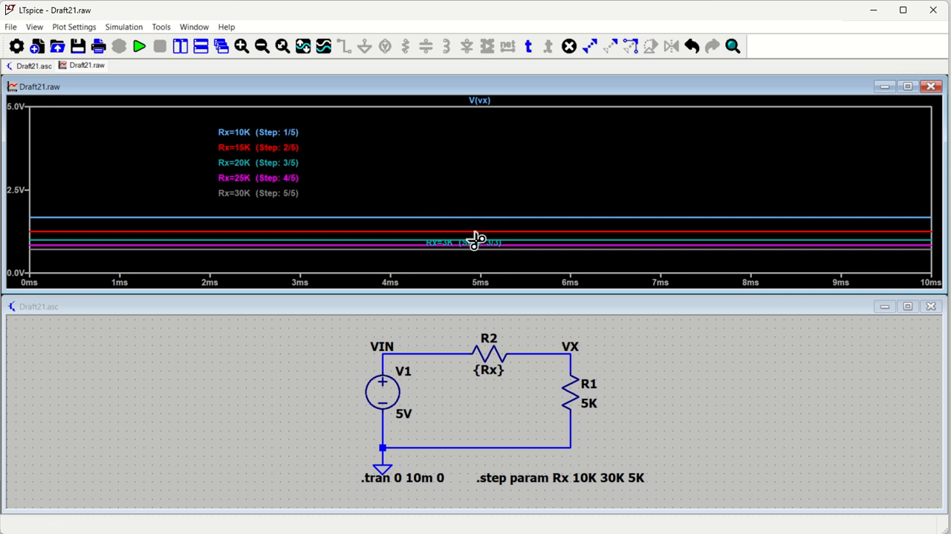
{"action": "left_click", "coordinate": [476, 242]}
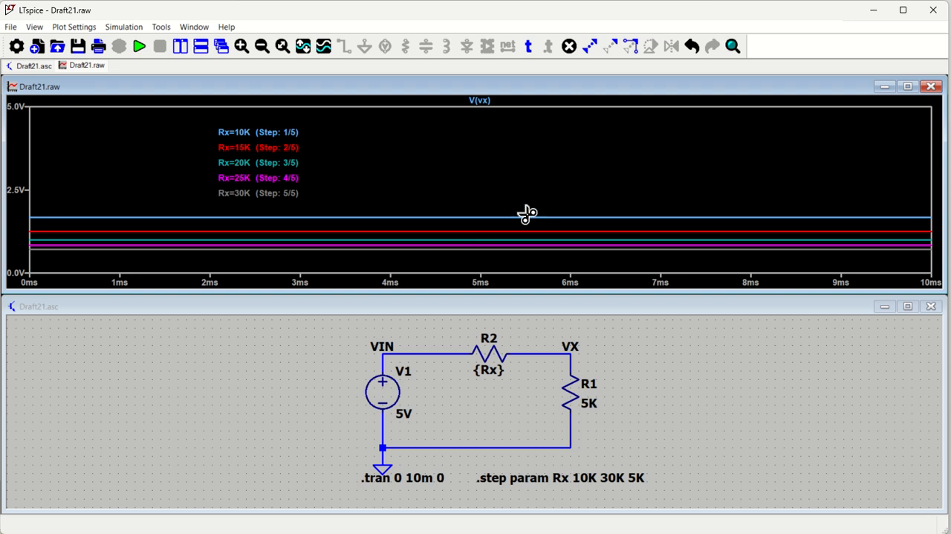
{"action": "key", "text": "Escape"}
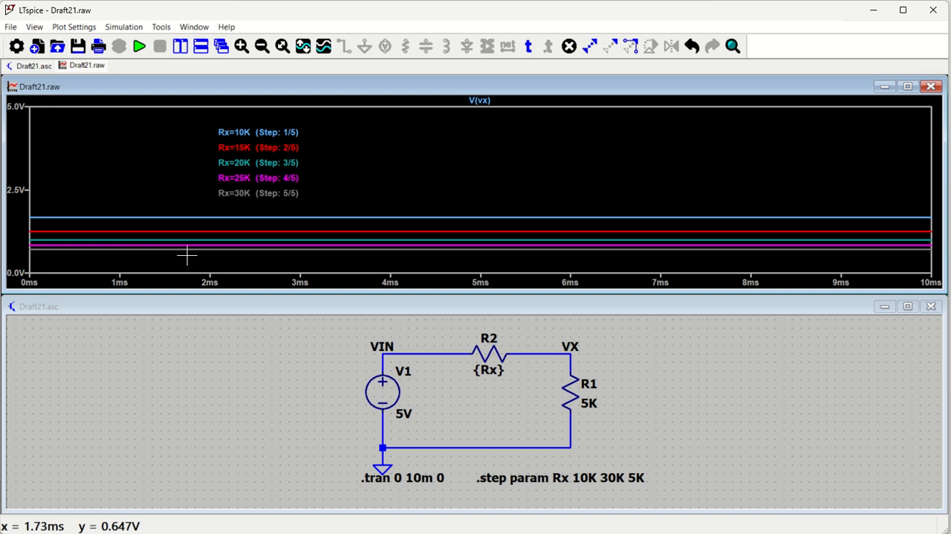
Edit the step directive to ".step param Rx list 1K 5K".
{"action": "left_click", "coordinate": [225, 401]}
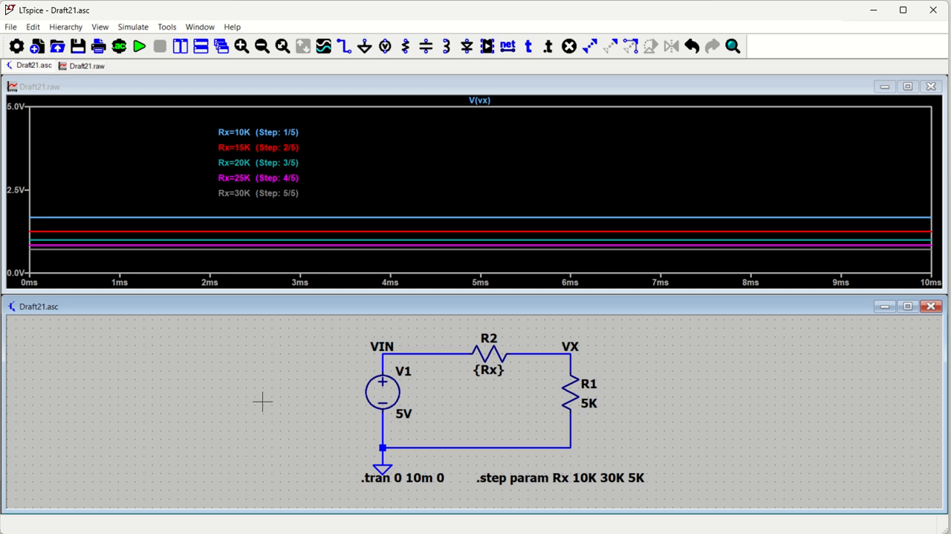
{"action": "right_click", "coordinate": [546, 486]}
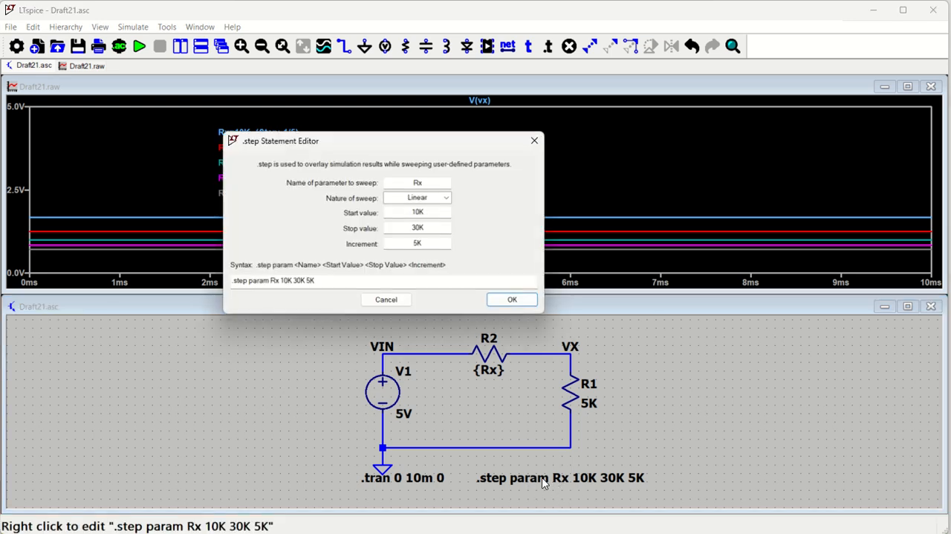
{"action": "left_click", "coordinate": [328, 283]}
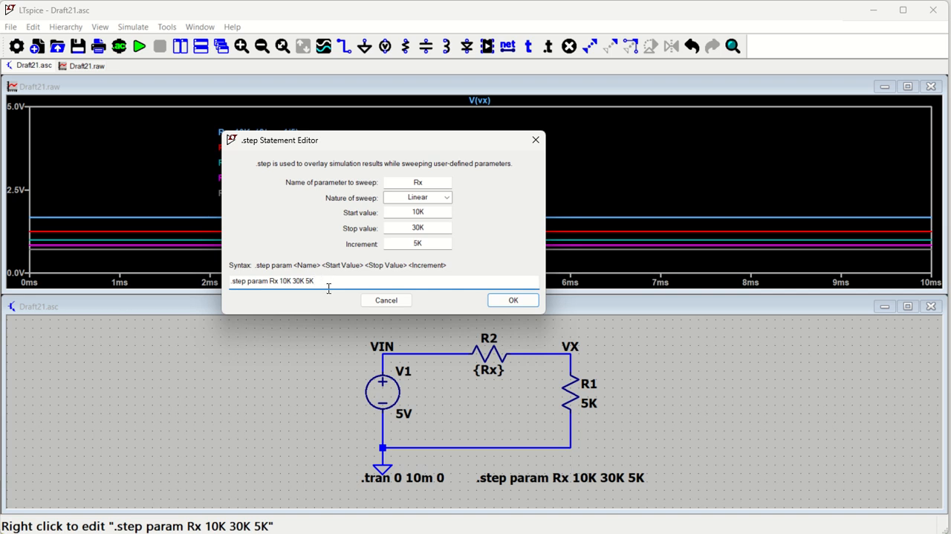
{"action": "left_click_drag", "start_coordinate": [313, 281], "coordinate": [276, 280]}
{"action": "type", "text": "list"}
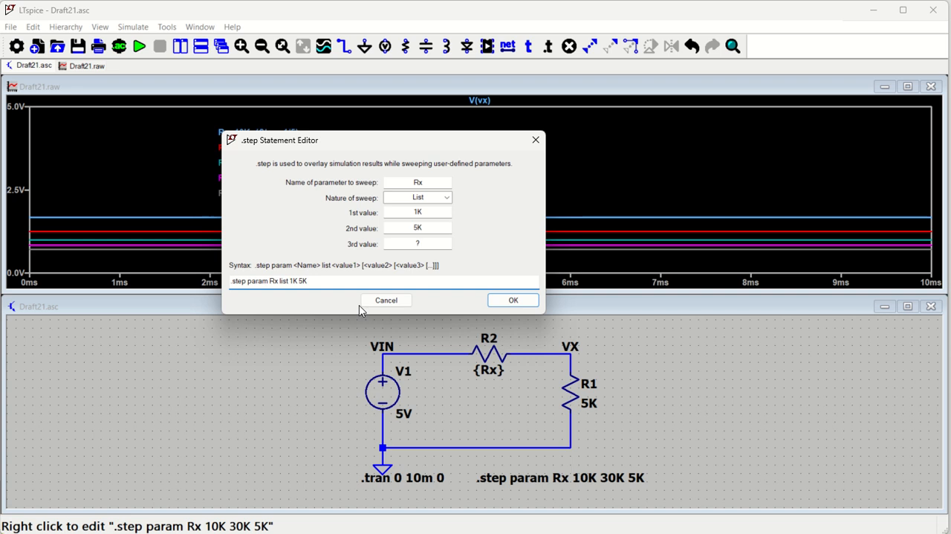
{"action": "left_click", "coordinate": [514, 302]}
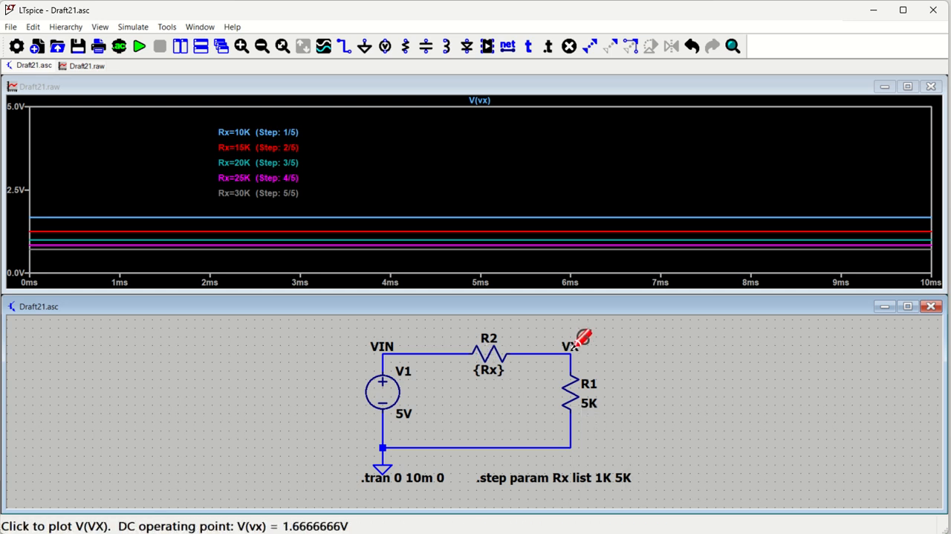
Delete the five Rx step labels from 10K to 30K from the plot.
{"action": "left_click", "coordinate": [394, 163]}
{"action": "left_click_drag", "start_coordinate": [196, 128], "coordinate": [326, 199]}
{"action": "key", "text": "Delete"}
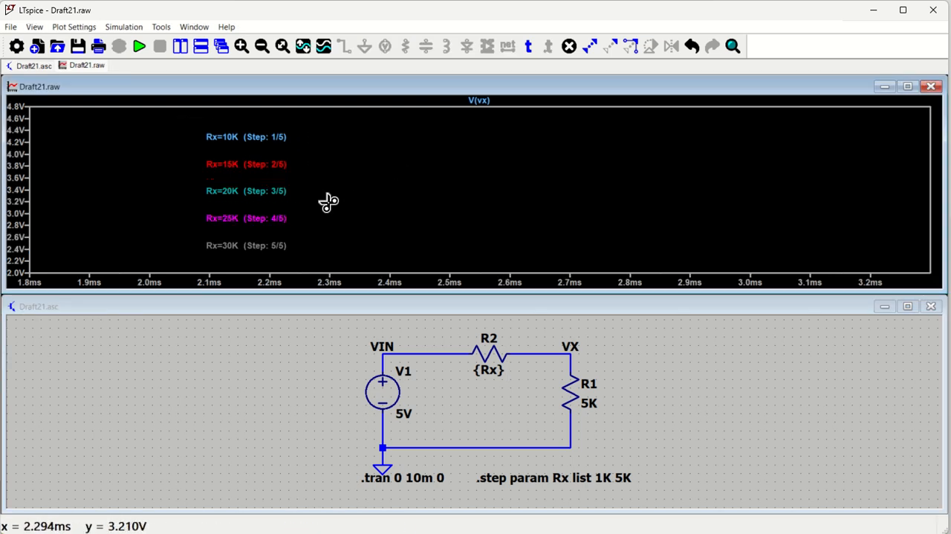
{"action": "left_click", "coordinate": [257, 190]}
{"action": "left_click_drag", "start_coordinate": [247, 128], "coordinate": [261, 232]}
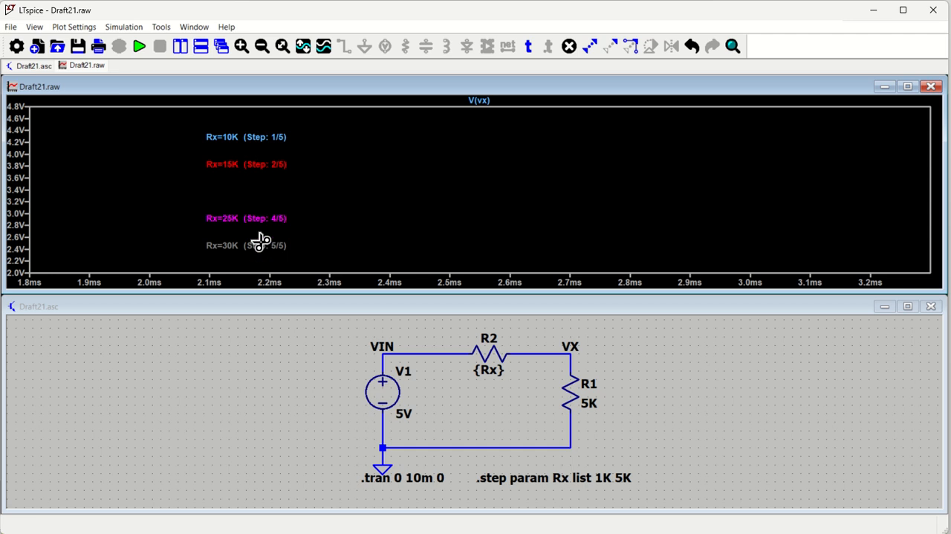
{"action": "left_click", "coordinate": [260, 225]}
{"action": "left_click", "coordinate": [253, 170]}
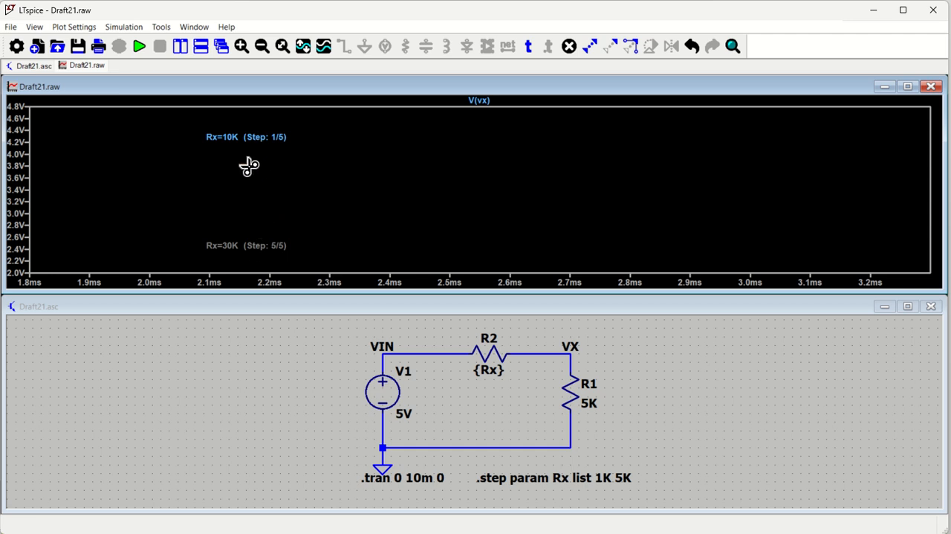
{"action": "left_click", "coordinate": [247, 142]}
{"action": "left_click", "coordinate": [245, 245]}
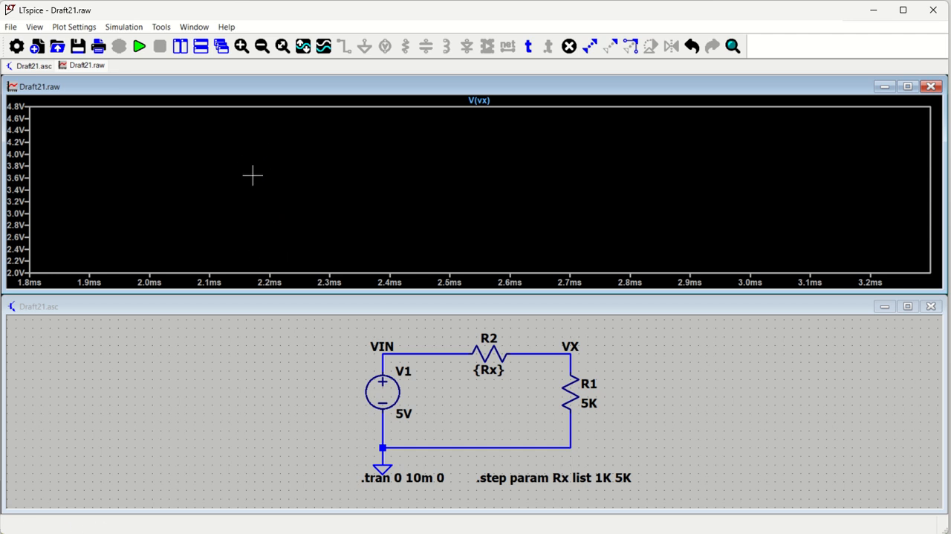
Fit the plot to the full trace range and rerun the simulation with the listed Rx values.
{"action": "right_click", "coordinate": [253, 175]}
{"action": "left_click", "coordinate": [314, 180]}
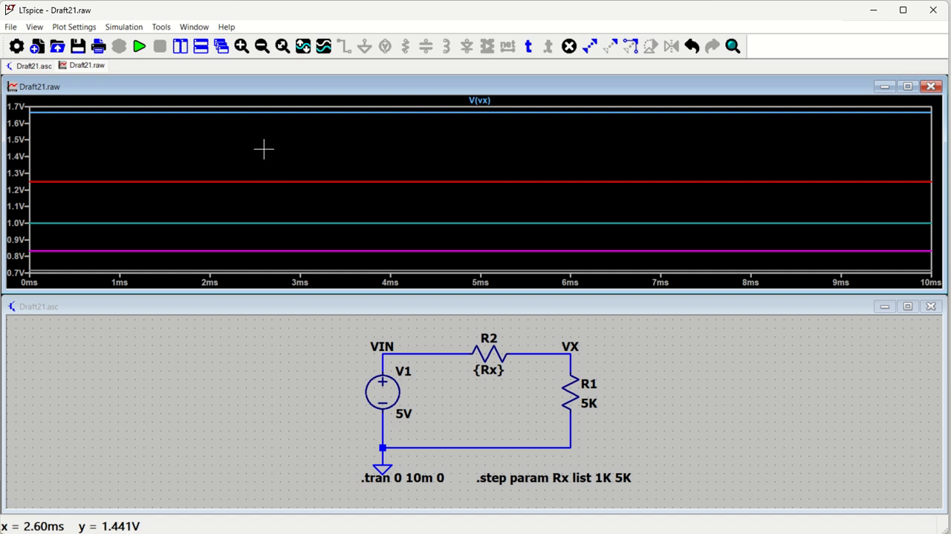
{"action": "left_click", "coordinate": [139, 48]}
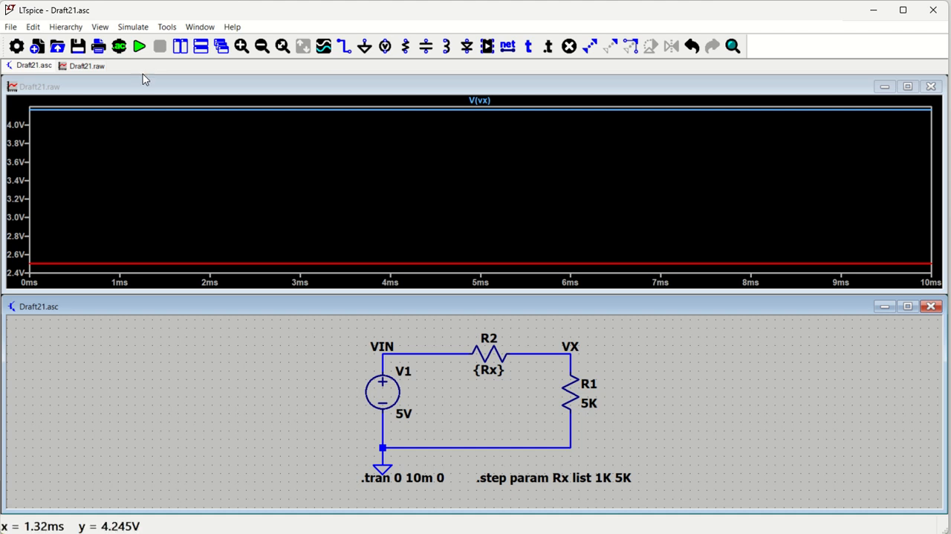
Create a new maximized schematic and place a current source on it, rotated so its arrow points up.
{"action": "left_click", "coordinate": [37, 47]}
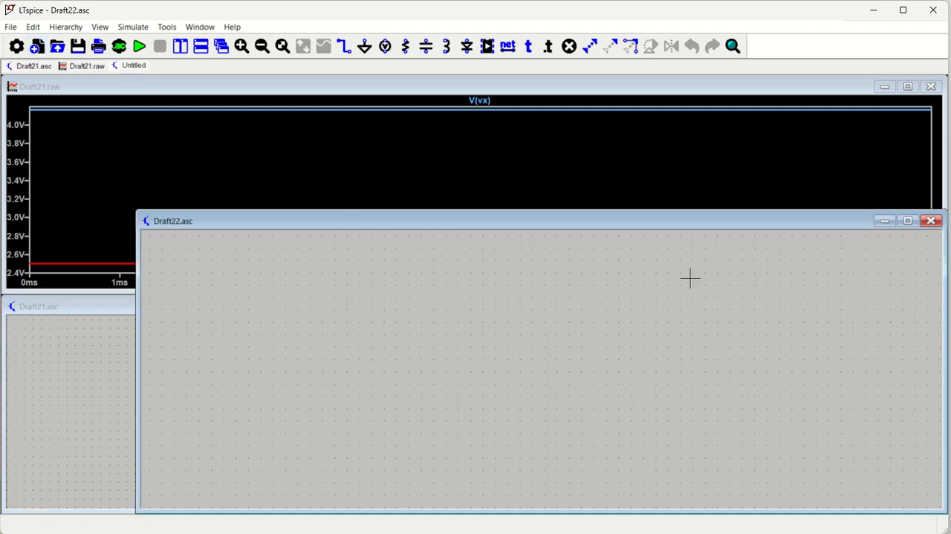
{"action": "left_click", "coordinate": [908, 221]}
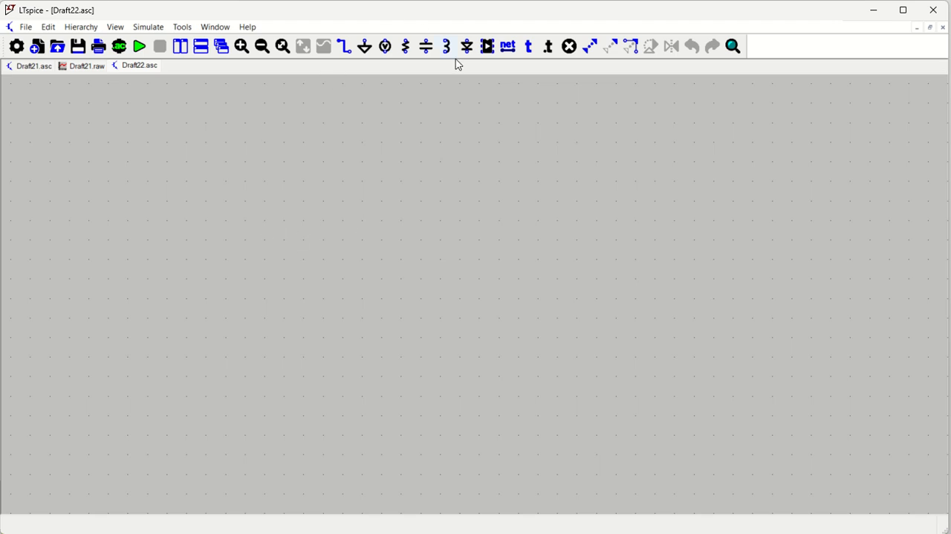
{"action": "left_click", "coordinate": [492, 52]}
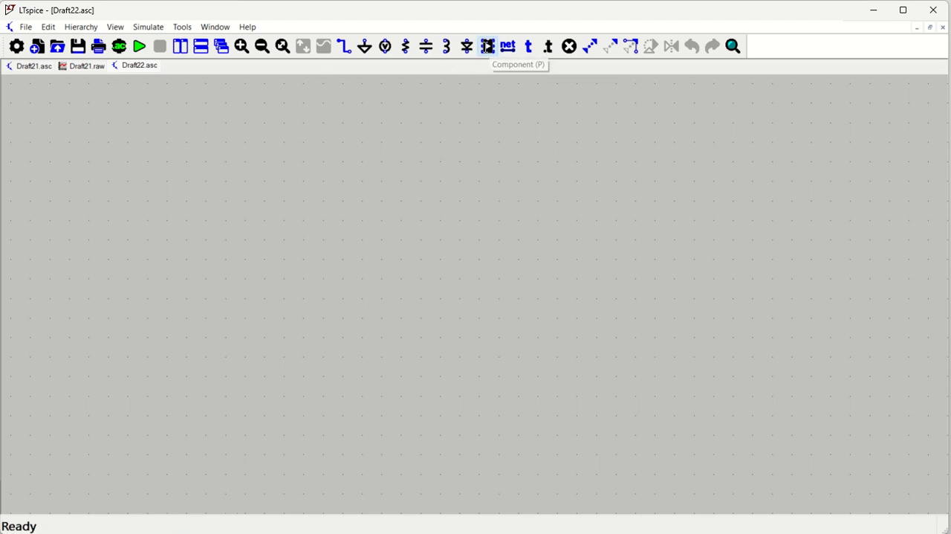
{"action": "type", "text": "cu"}
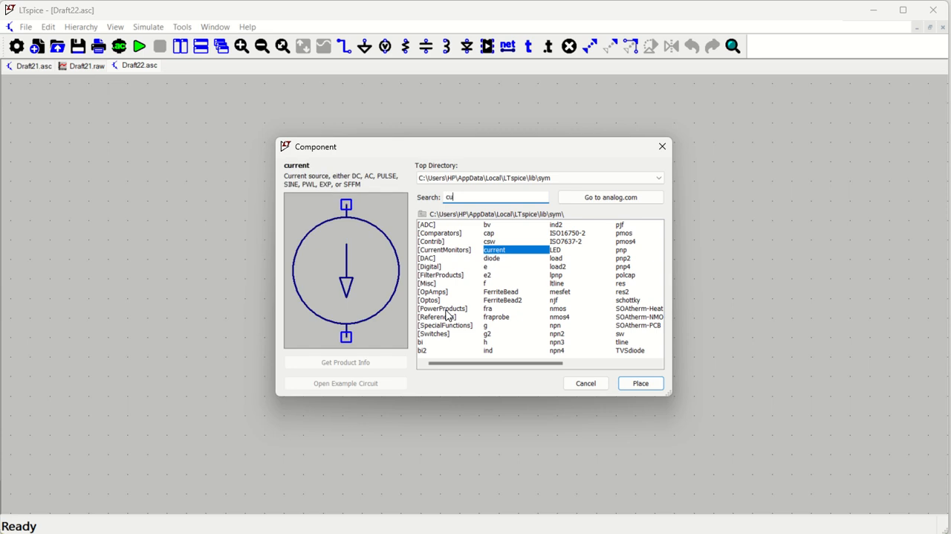
{"action": "key", "text": "Return"}
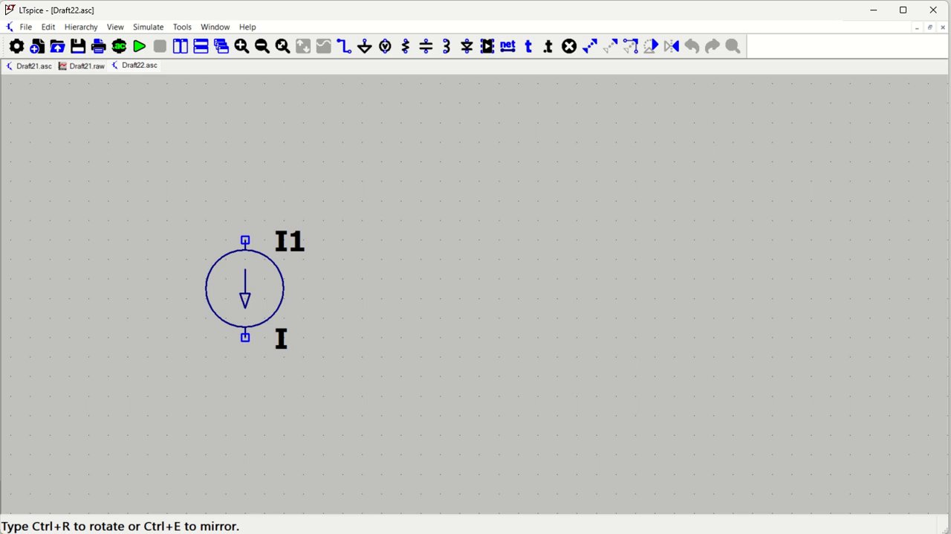
{"action": "key", "text": "ctrl+r"}
{"action": "key", "text": "ctrl+r"}
{"action": "left_click", "coordinate": [245, 269]}
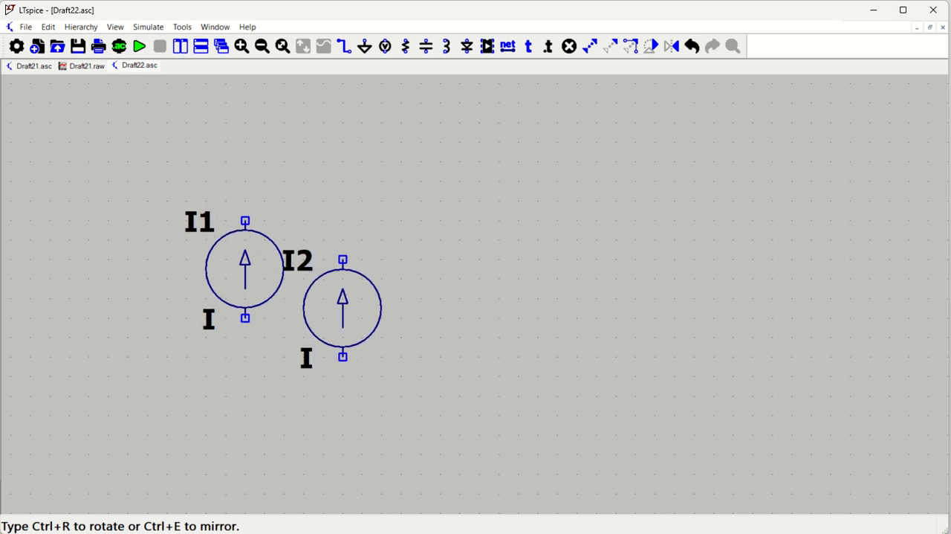
Place one ground symbol directly below the current source, deleting the misaligned duplicate.
{"action": "key", "text": "g"}
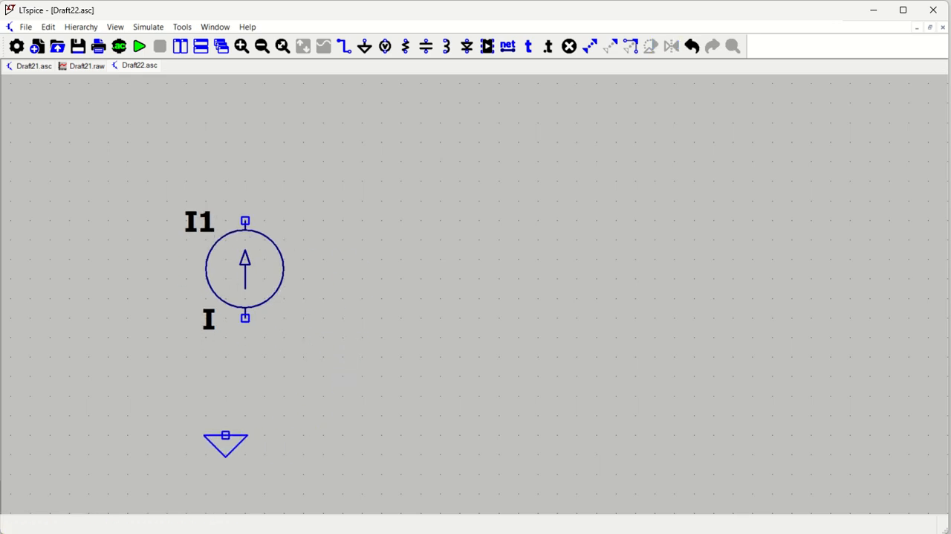
{"action": "left_click", "coordinate": [226, 435]}
{"action": "left_click", "coordinate": [245, 433]}
{"action": "key", "text": "Escape"}
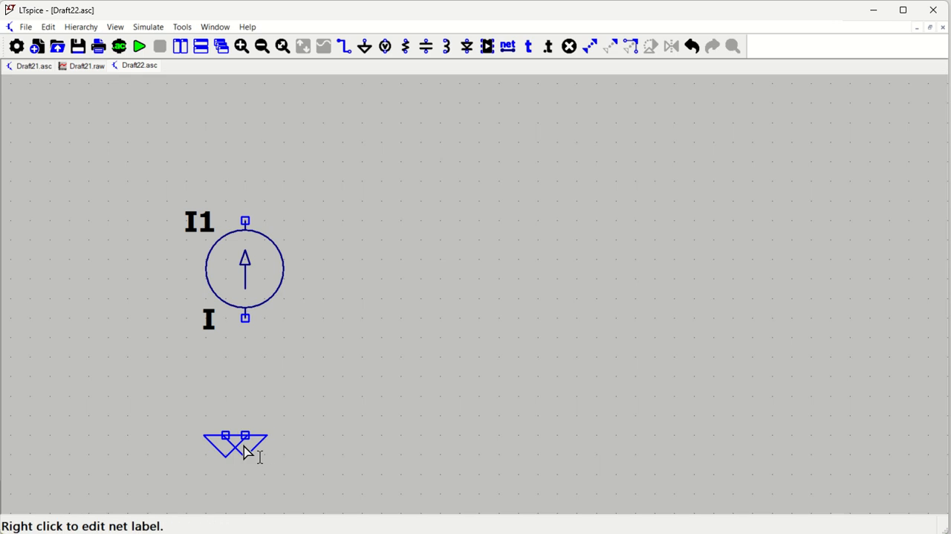
{"action": "key", "text": "Delete"}
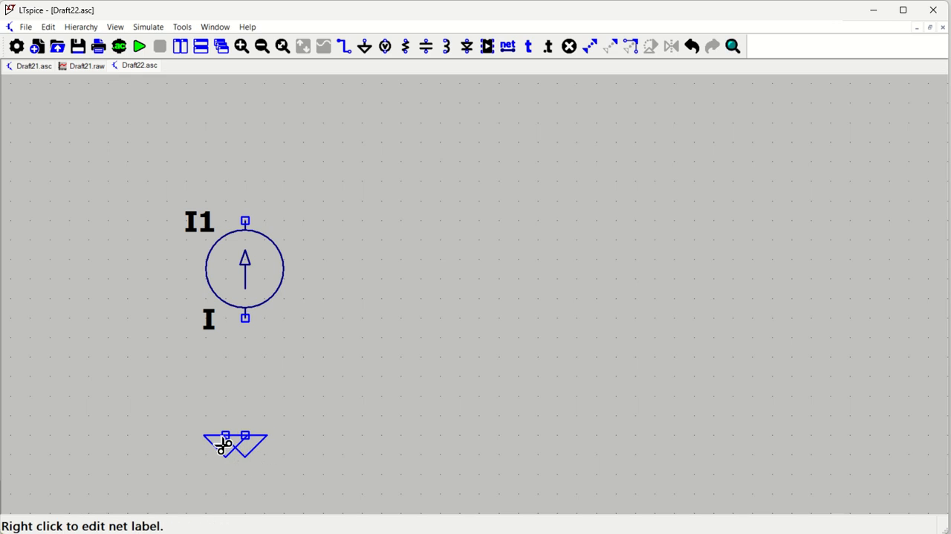
{"action": "left_click", "coordinate": [223, 446]}
Place two vertical resistors, R1 and R2, side by side to the right of the current source.
{"action": "key", "text": "r"}
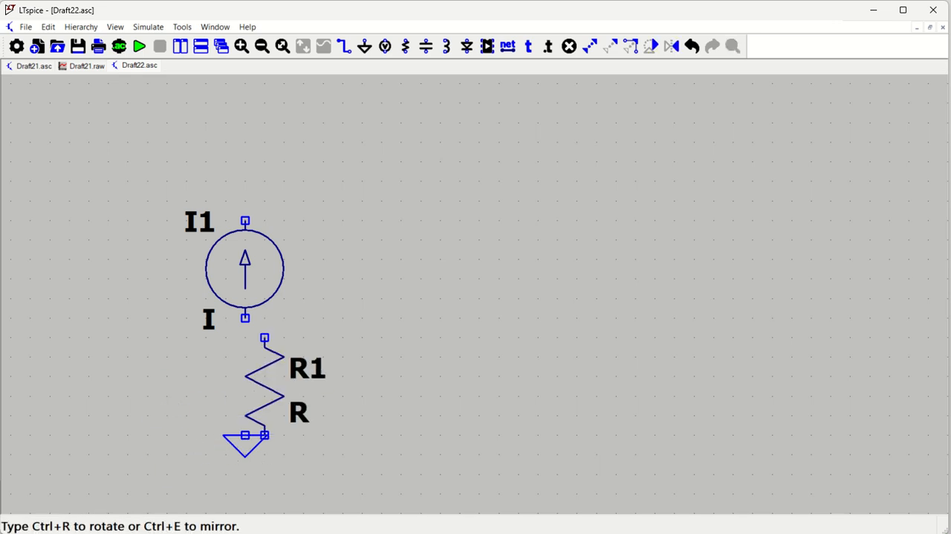
{"action": "left_click", "coordinate": [401, 269]}
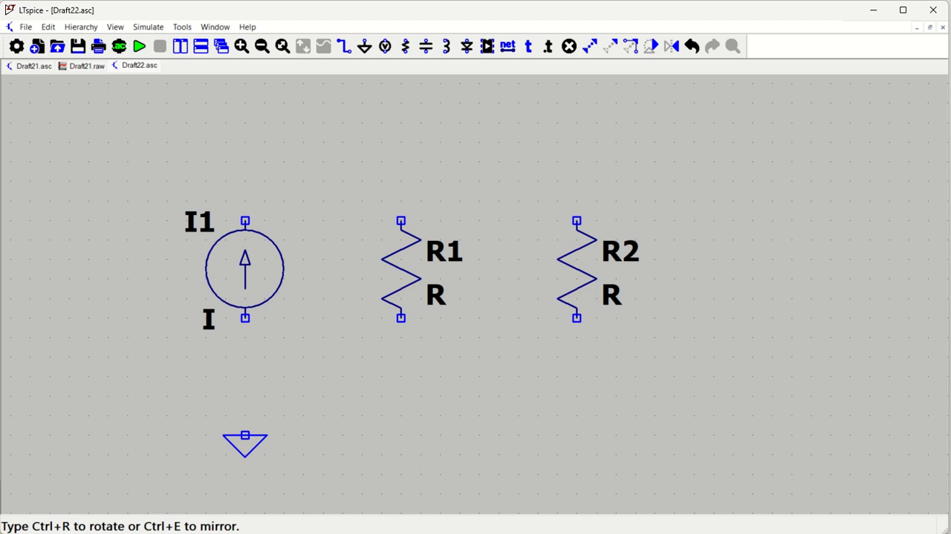
{"action": "left_click", "coordinate": [538, 269]}
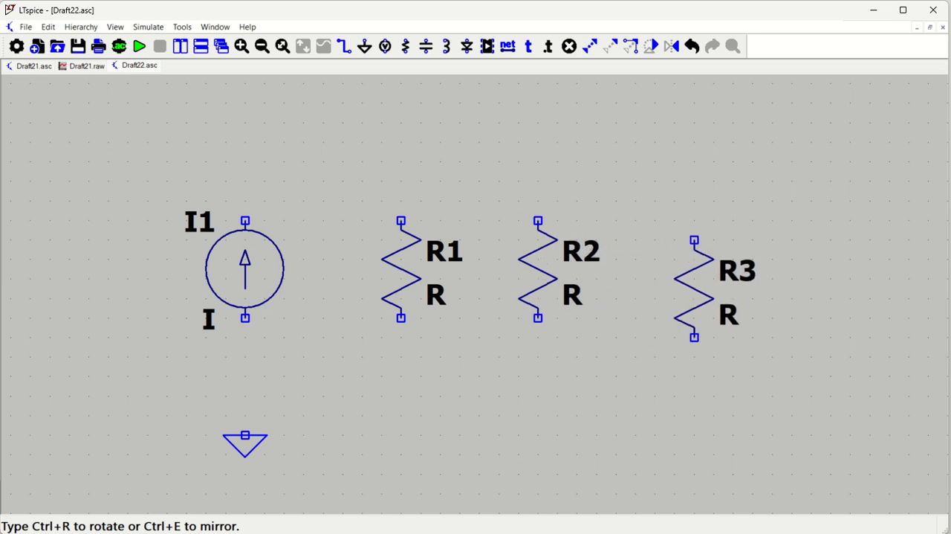
{"action": "key", "text": "Escape"}
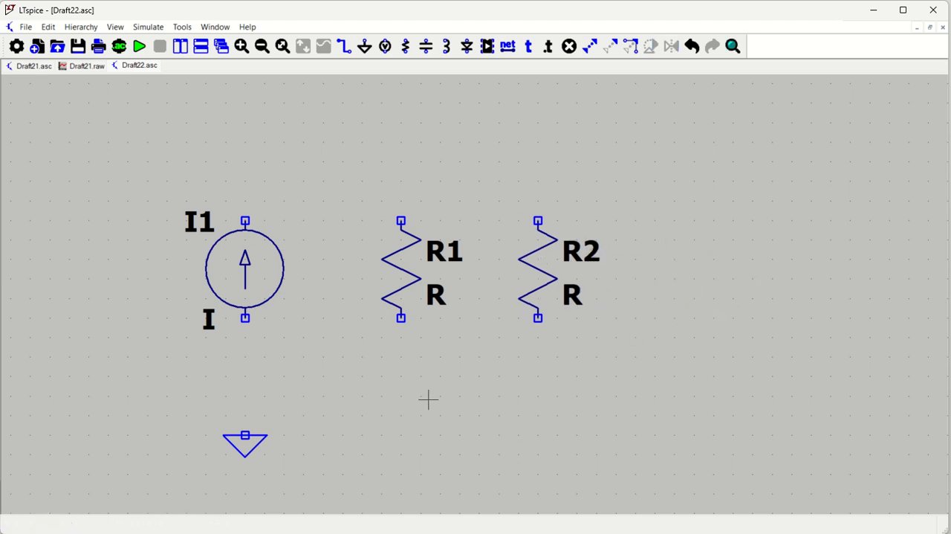
Wire the current source's lower end to ground and connect R2 in parallel with the source.
{"action": "key", "text": "F3"}
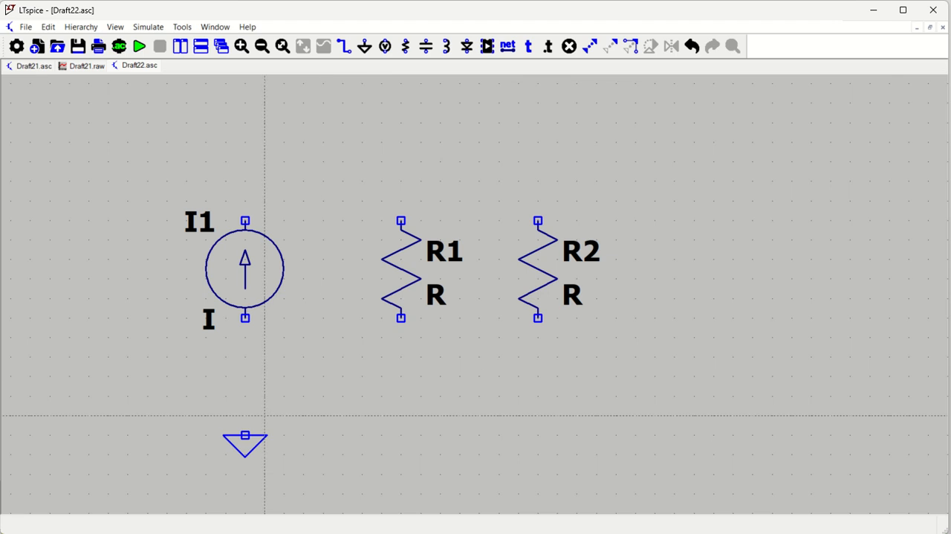
{"action": "left_click", "coordinate": [245, 435]}
{"action": "left_click", "coordinate": [246, 318]}
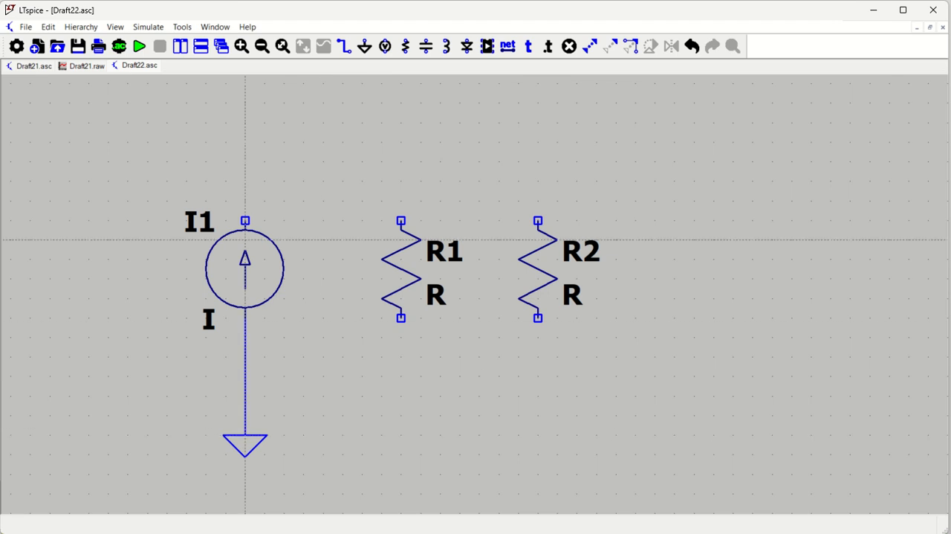
{"action": "left_click", "coordinate": [245, 220]}
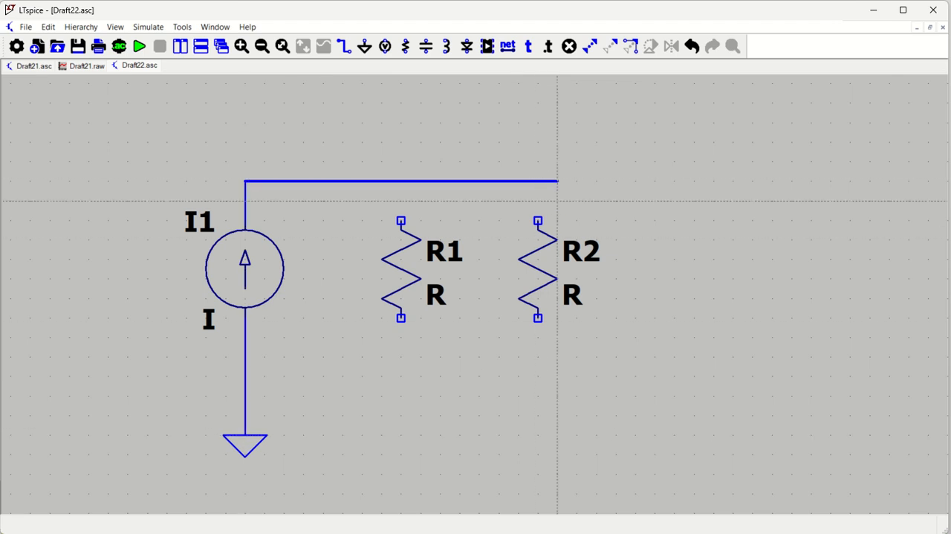
{"action": "left_click", "coordinate": [538, 221]}
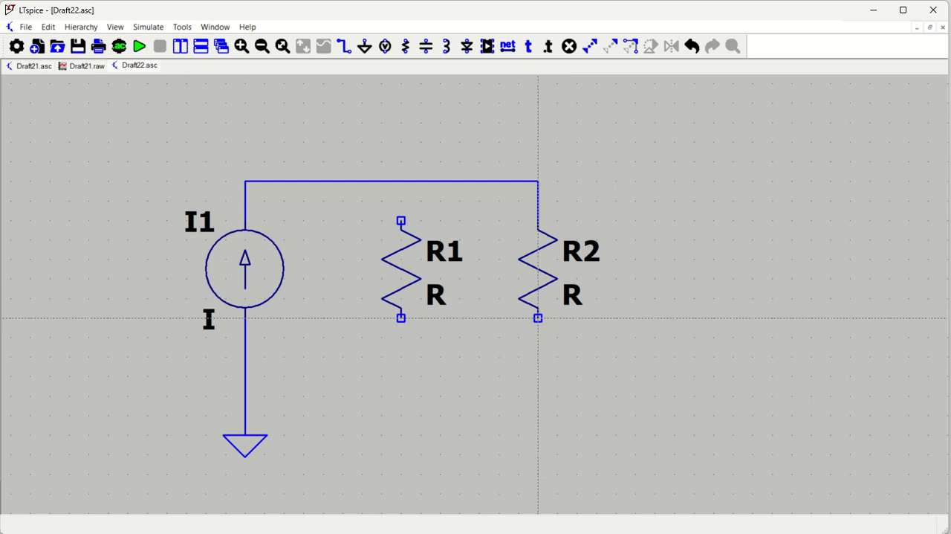
{"action": "left_click", "coordinate": [538, 318]}
{"action": "left_click", "coordinate": [245, 375]}
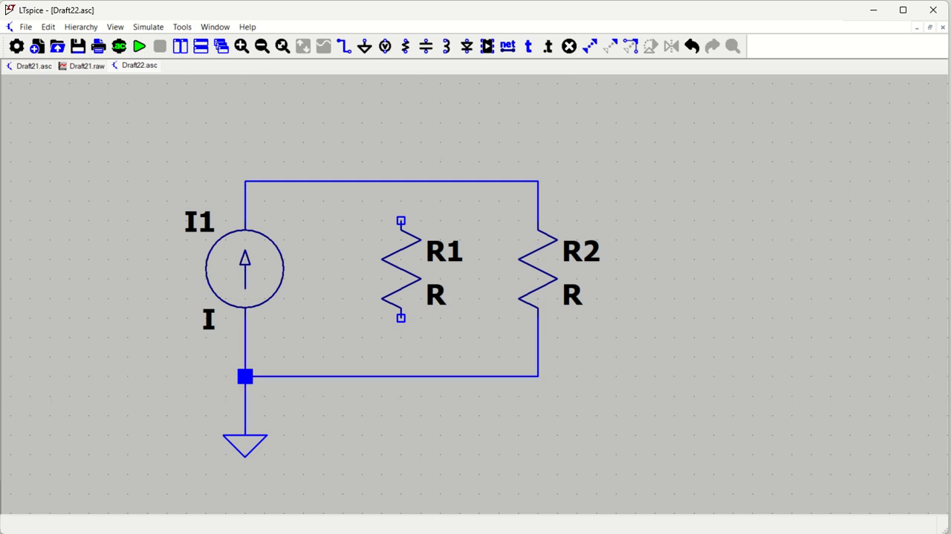
Wire both ends of R1 to the upper and lower rails, in parallel with R2.
{"action": "left_click", "coordinate": [402, 318]}
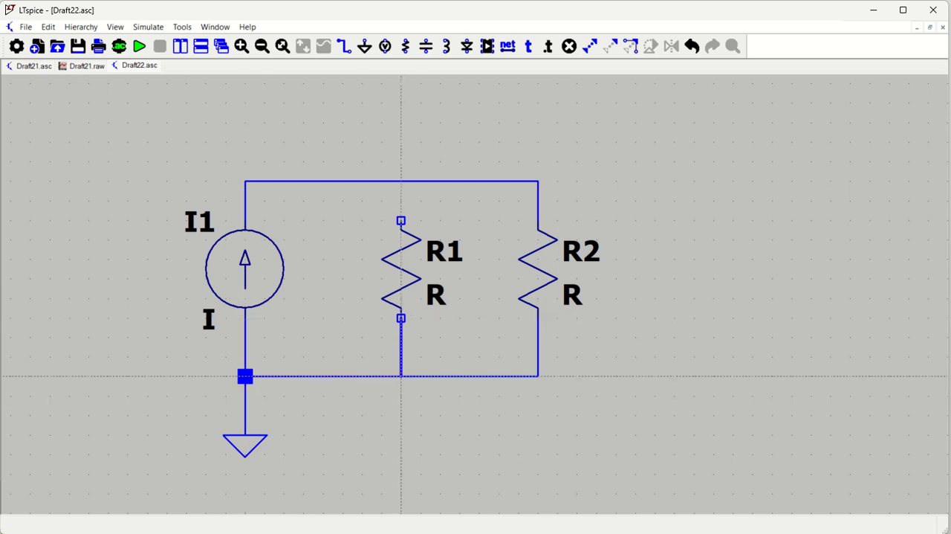
{"action": "left_click", "coordinate": [401, 375]}
{"action": "left_click", "coordinate": [401, 220]}
{"action": "left_click", "coordinate": [401, 181]}
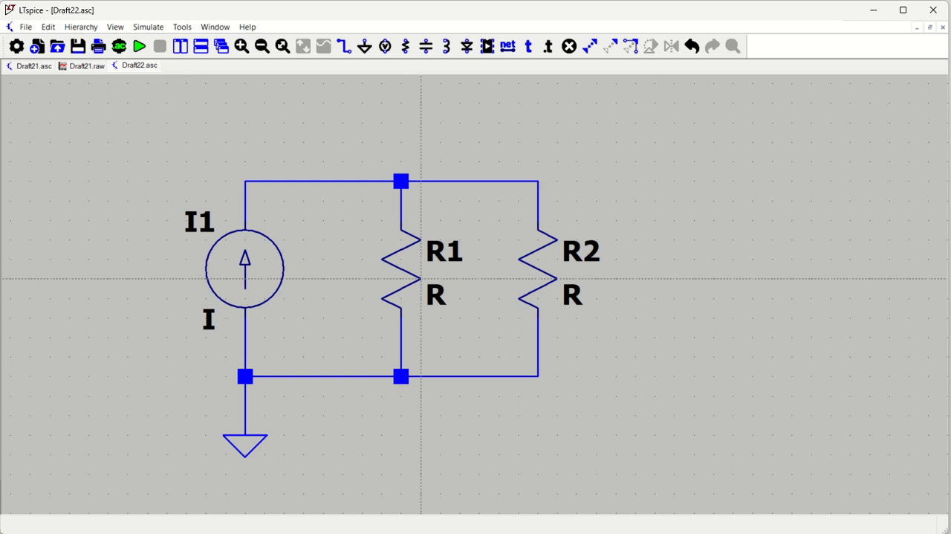
{"action": "key", "text": "Escape"}
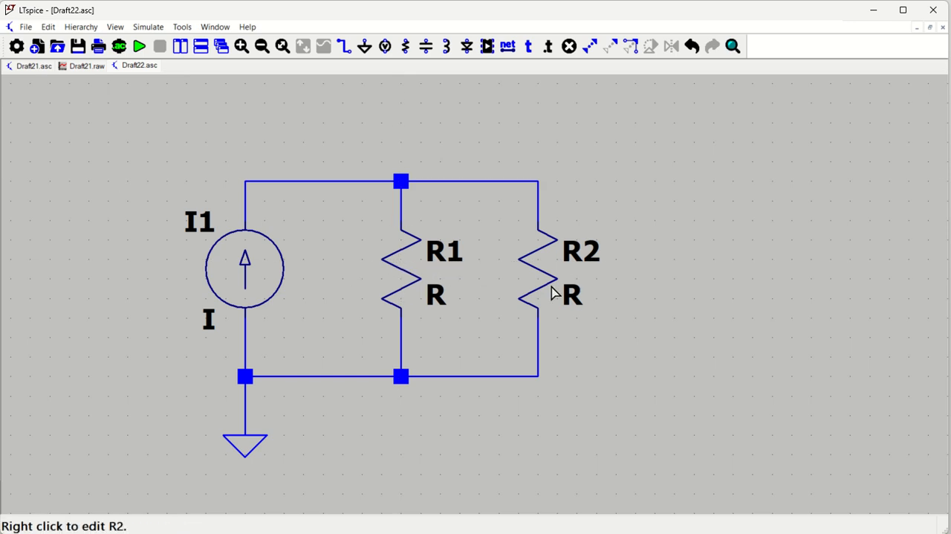
Set R1's resistance to 5k and R2's resistance to the parameter {Rx}.
{"action": "right_click", "coordinate": [404, 267]}
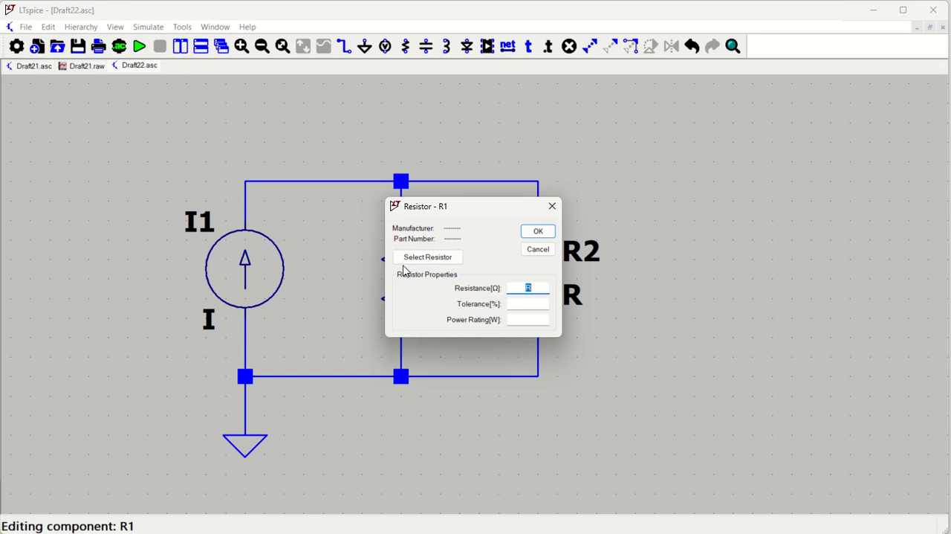
{"action": "key", "text": "Return"}
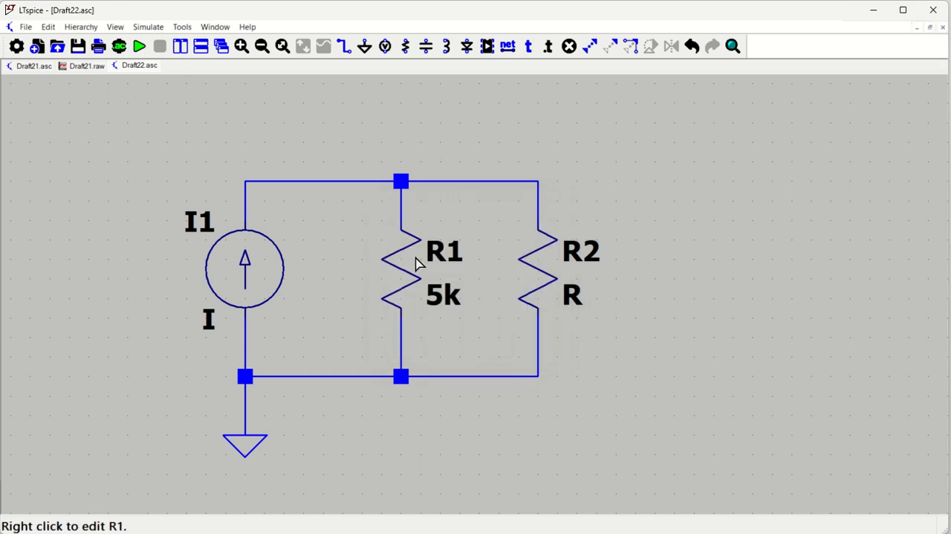
{"action": "right_click", "coordinate": [550, 255]}
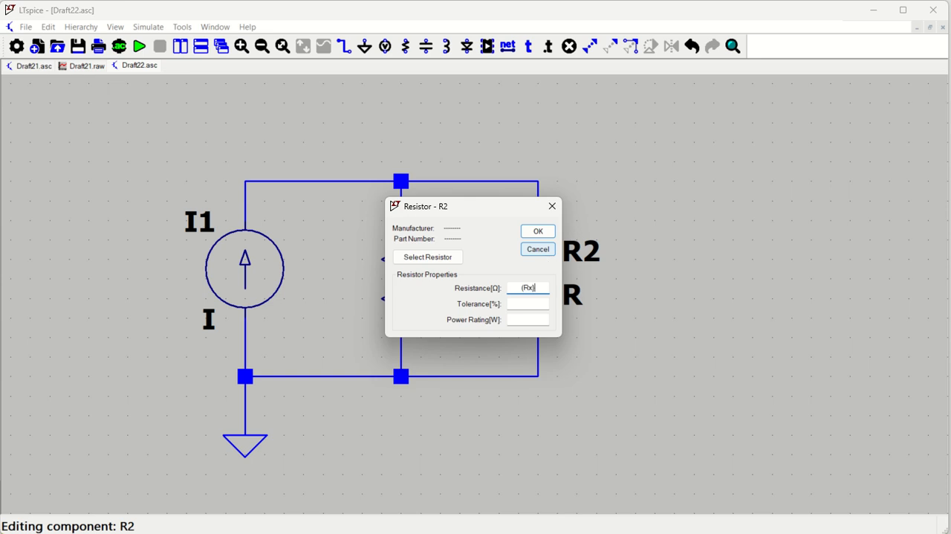
{"action": "type", "text": "(Rx}"}
{"action": "key", "text": "Return"}
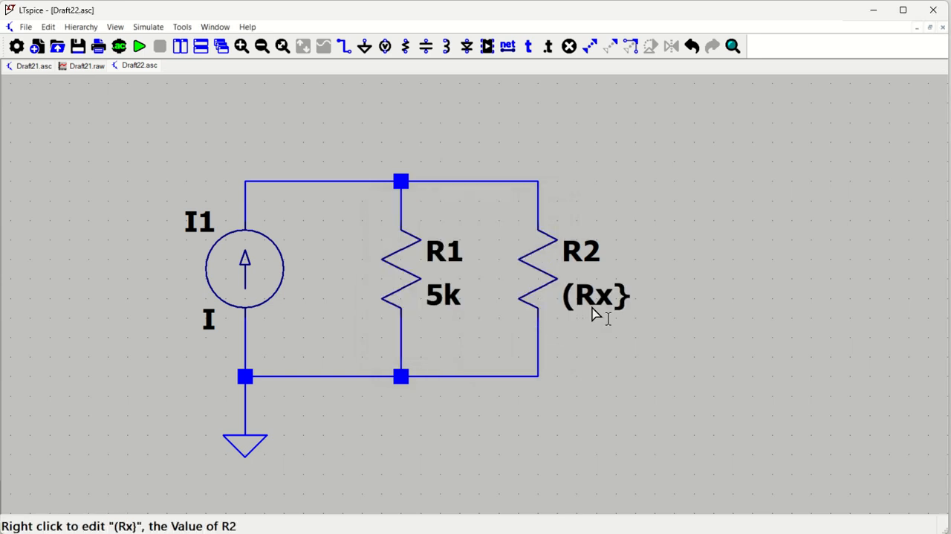
{"action": "right_click", "coordinate": [543, 269]}
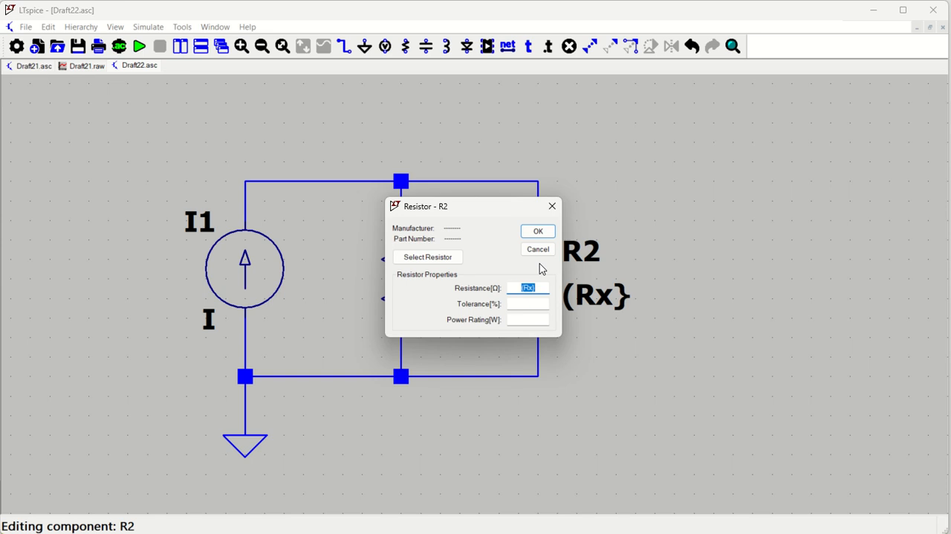
{"action": "type", "text": "{Rx}"}
{"action": "key", "text": "Return"}
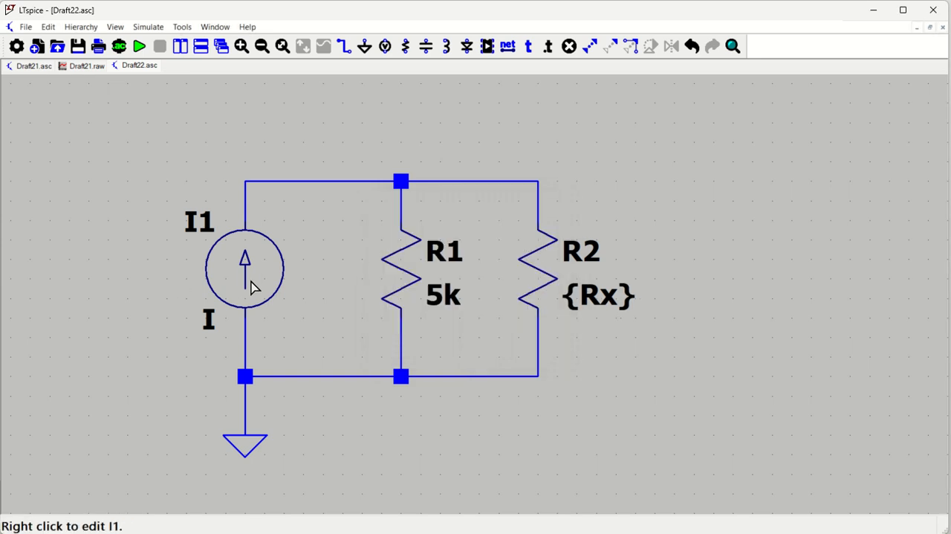
Set the DC value of current source I1 to 10m.
{"action": "right_click", "coordinate": [247, 276]}
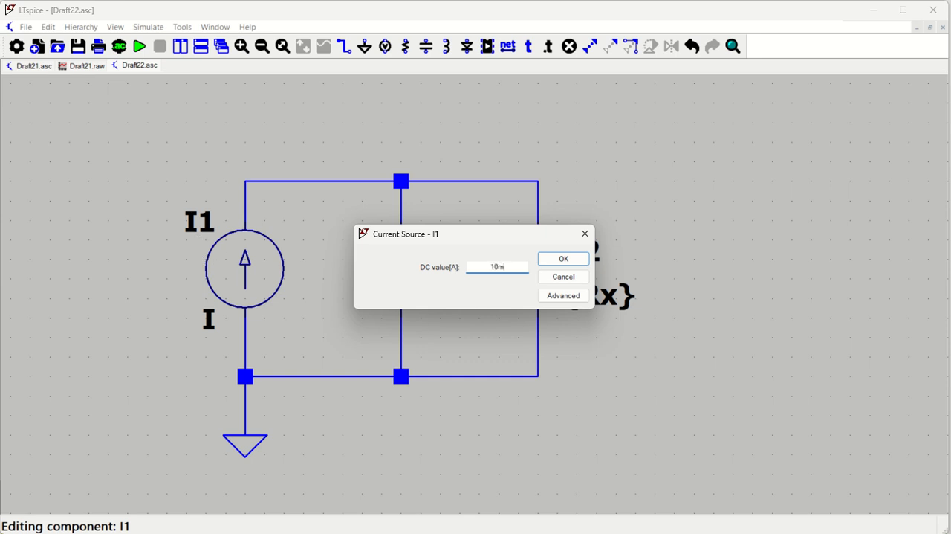
{"action": "key", "text": "Return"}
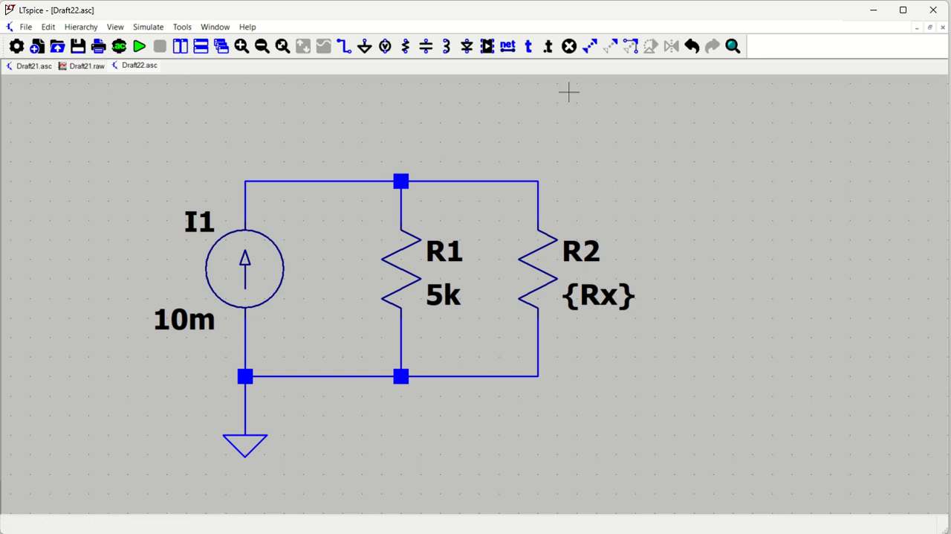
Place the SPICE directive ".step param Rx list 1k 5k" below the circuit's lower rail.
{"action": "left_click", "coordinate": [549, 48]}
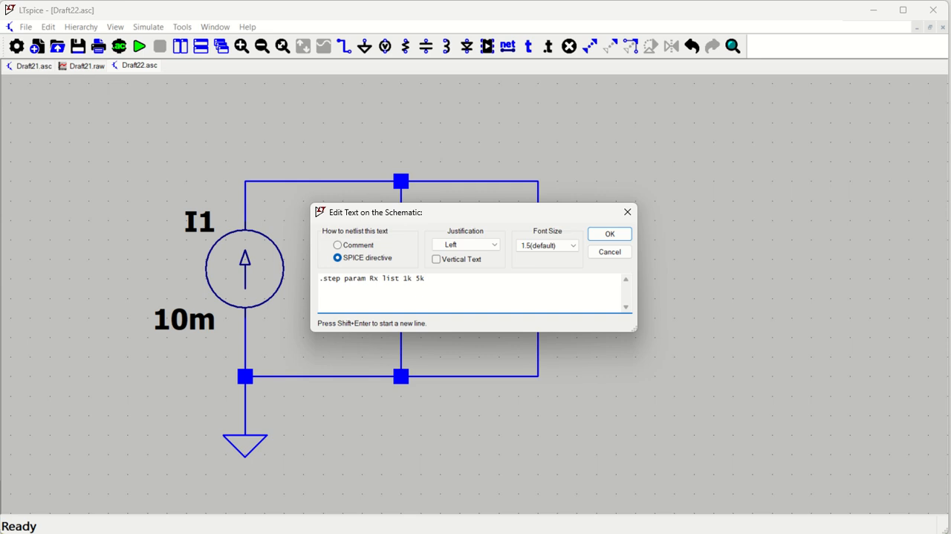
{"action": "left_click", "coordinate": [612, 235]}
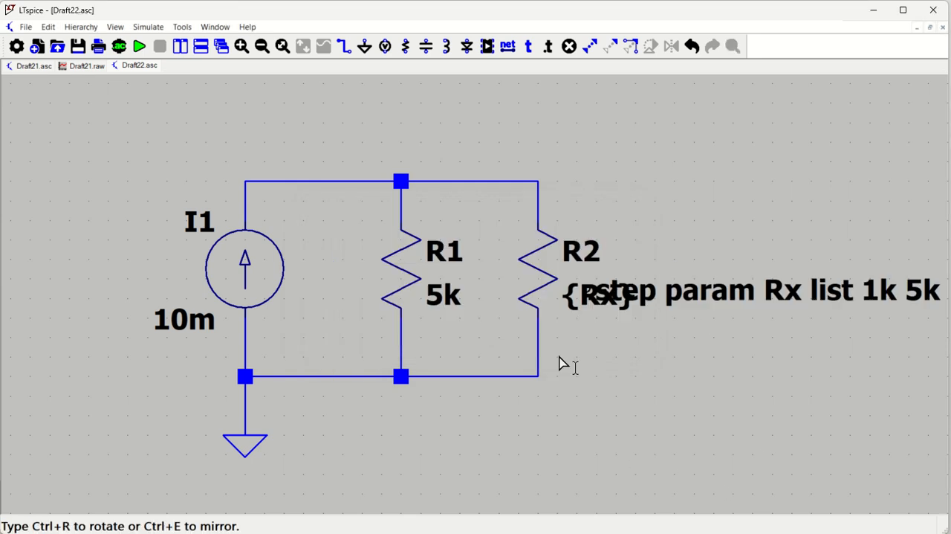
{"action": "left_click", "coordinate": [440, 426]}
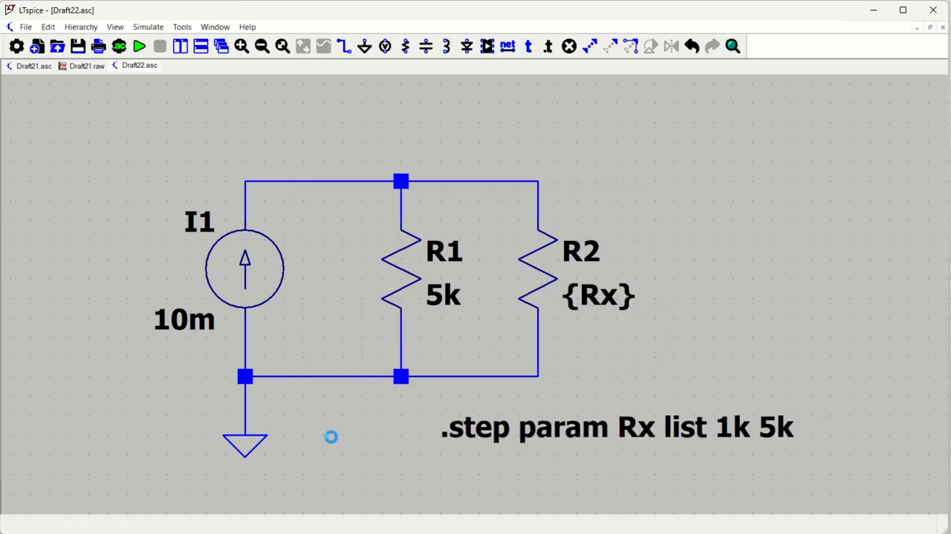
Configure a transient analysis with stop time 2m and data saving starting at 0, and run it.
{"action": "left_click", "coordinate": [139, 49]}
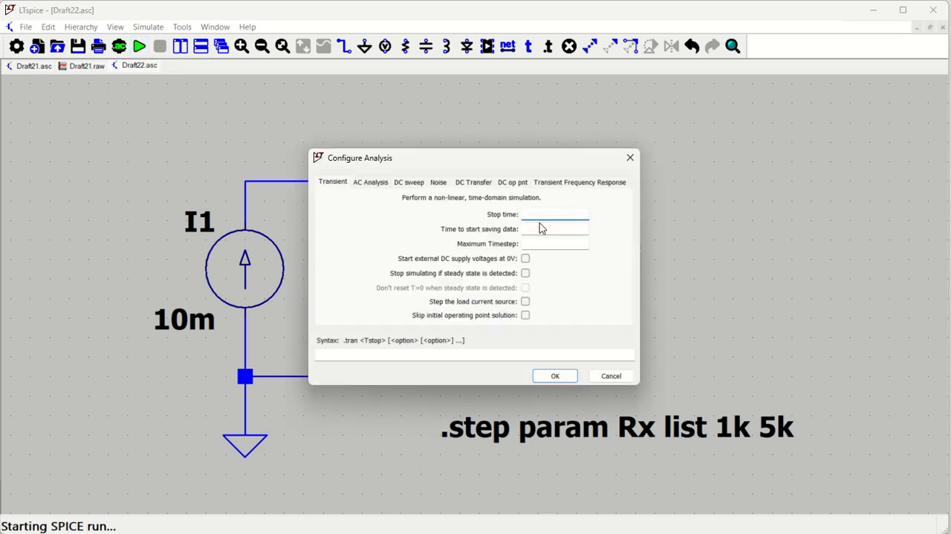
{"action": "type", "text": "1"}
{"action": "key", "text": "Tab"}
{"action": "type", "text": "0"}
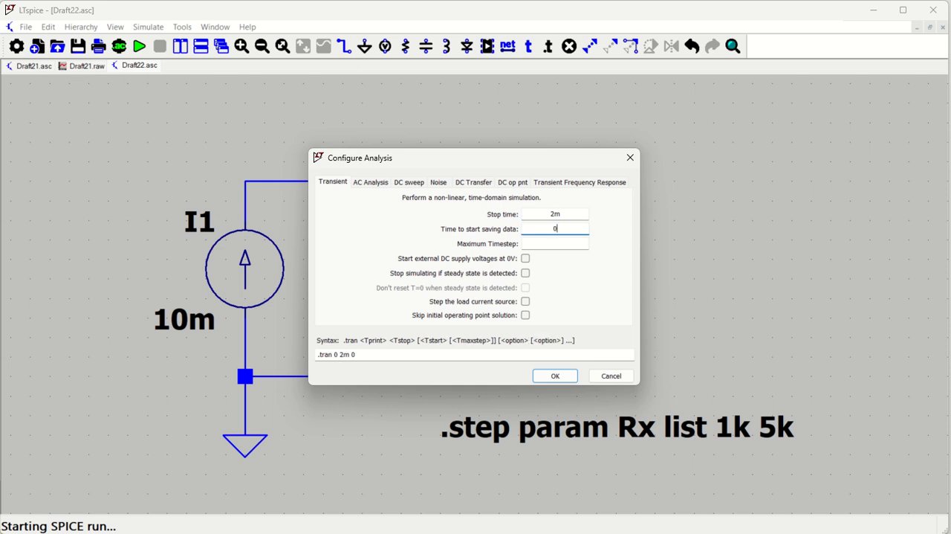
{"action": "left_click", "coordinate": [555, 376]}
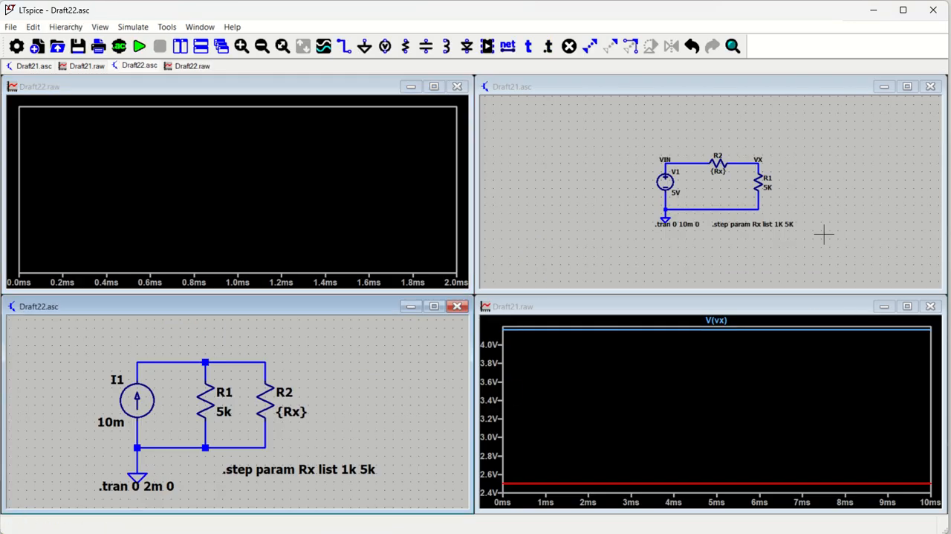
Close the Draft21 schematic with its changes saved and rerun the Draft22 simulation.
{"action": "left_click", "coordinate": [930, 86]}
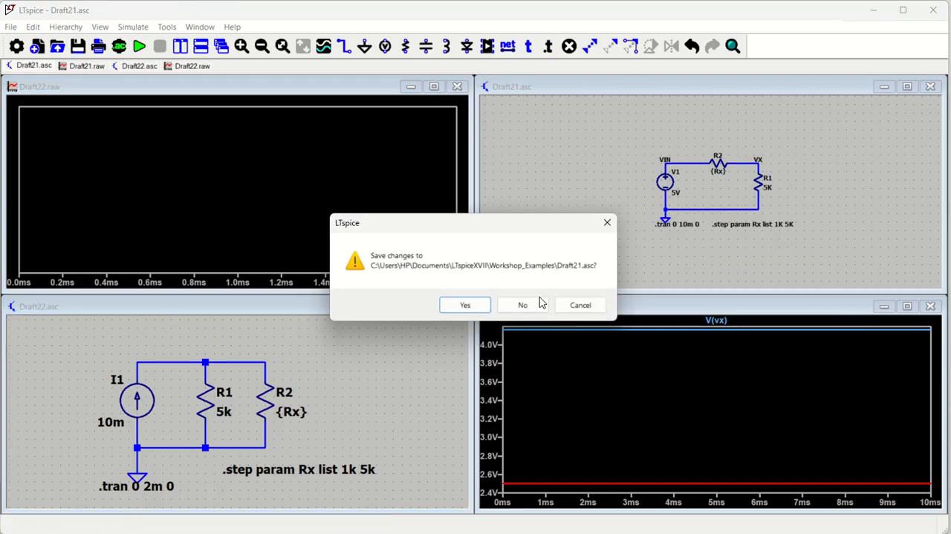
{"action": "left_click", "coordinate": [465, 306]}
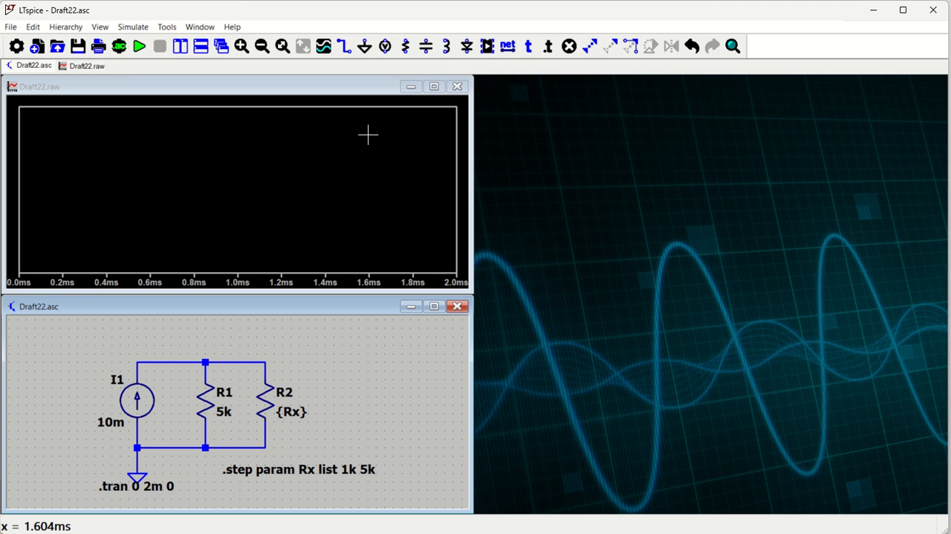
{"action": "left_click", "coordinate": [435, 307]}
{"action": "left_click", "coordinate": [138, 46]}
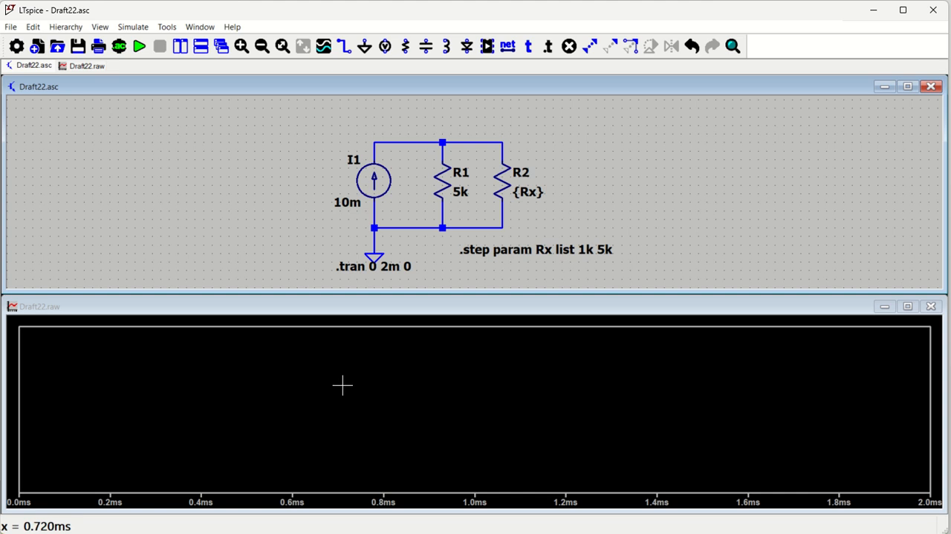
Plot the voltage of the upper rail and, separately, the current through source I1.
{"action": "left_click", "coordinate": [415, 141]}
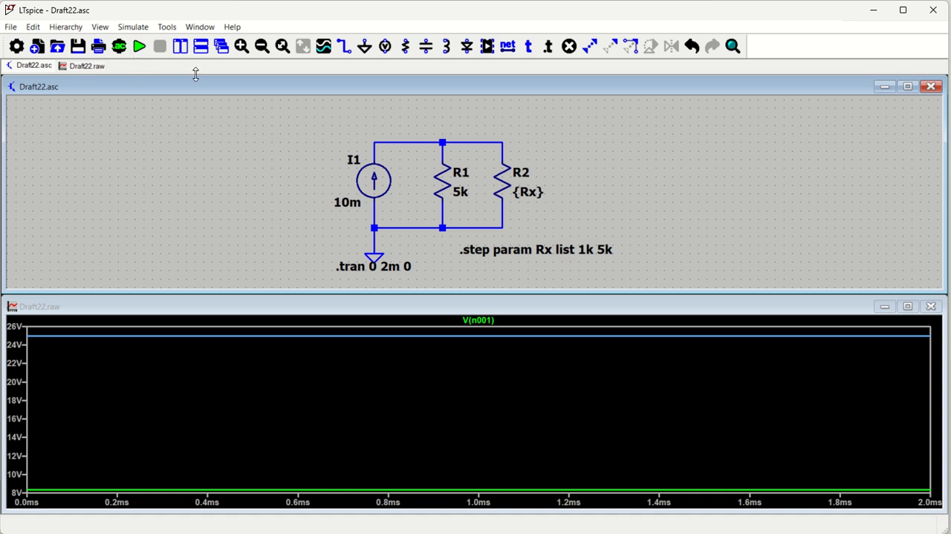
{"action": "left_click", "coordinate": [372, 178]}
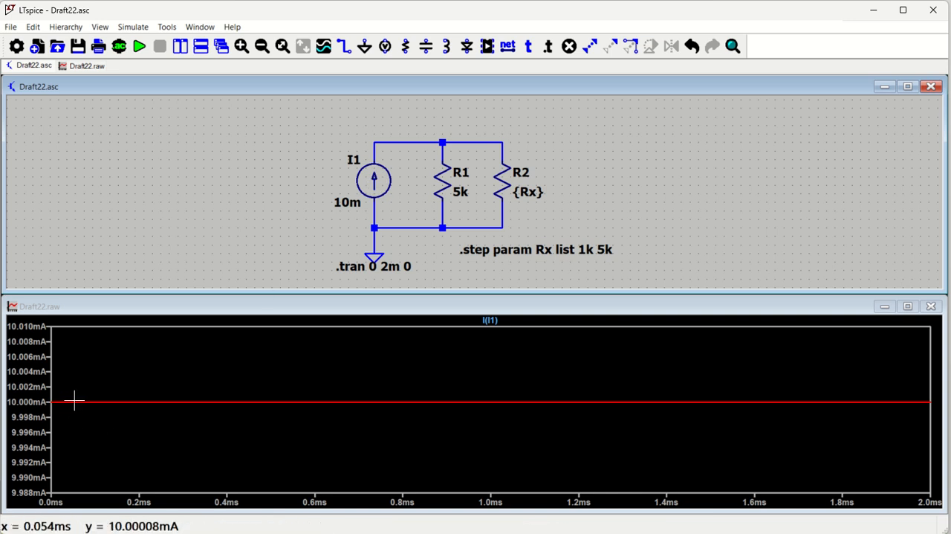
Plot the current through R1 as the only trace.
{"action": "left_click", "coordinate": [448, 178]}
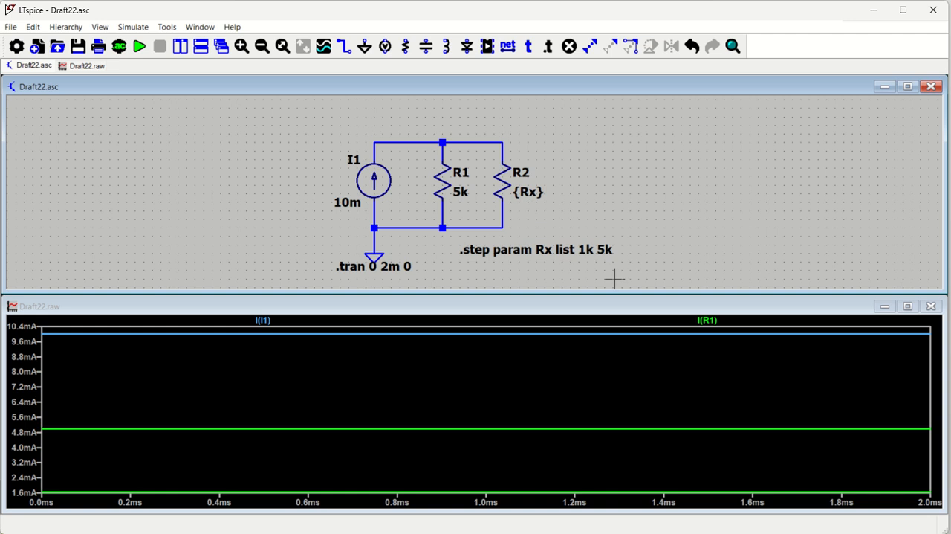
{"action": "left_click", "coordinate": [444, 182]}
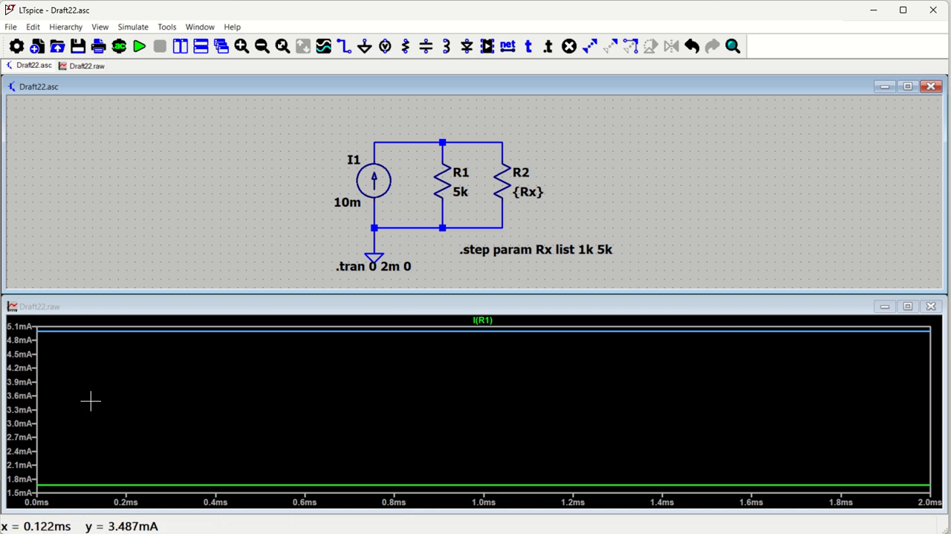
Set the R1 current plot's vertical axis to run from 0 to 6 mA with 0.5 mA ticks.
{"action": "right_click", "coordinate": [13, 410]}
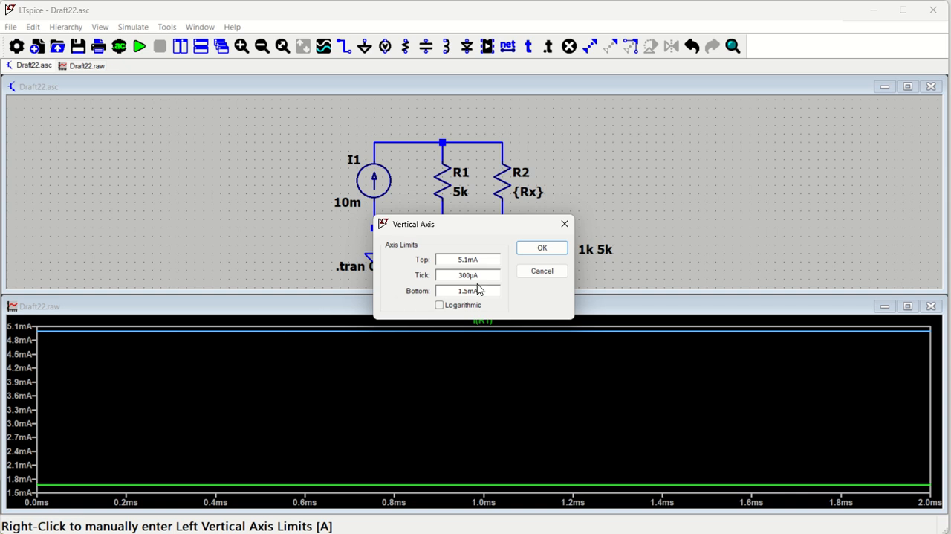
{"action": "left_click_drag", "start_coordinate": [483, 292], "coordinate": [418, 299]}
{"action": "type", "text": "0"}
{"action": "left_click_drag", "start_coordinate": [485, 256], "coordinate": [422, 253]}
{"action": "type", "text": "6m"}
{"action": "left_click_drag", "start_coordinate": [476, 277], "coordinate": [438, 275]}
{"action": "type", "text": "0.5m"}
{"action": "left_click", "coordinate": [542, 248]}
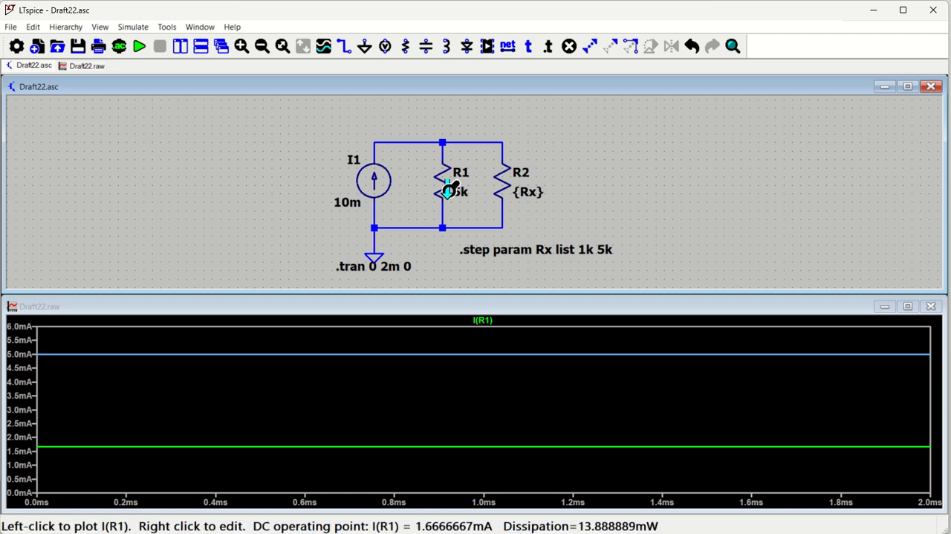
Annotate the R1 current plot with the Rx step labels, placed between the two traces.
{"action": "left_click", "coordinate": [334, 396]}
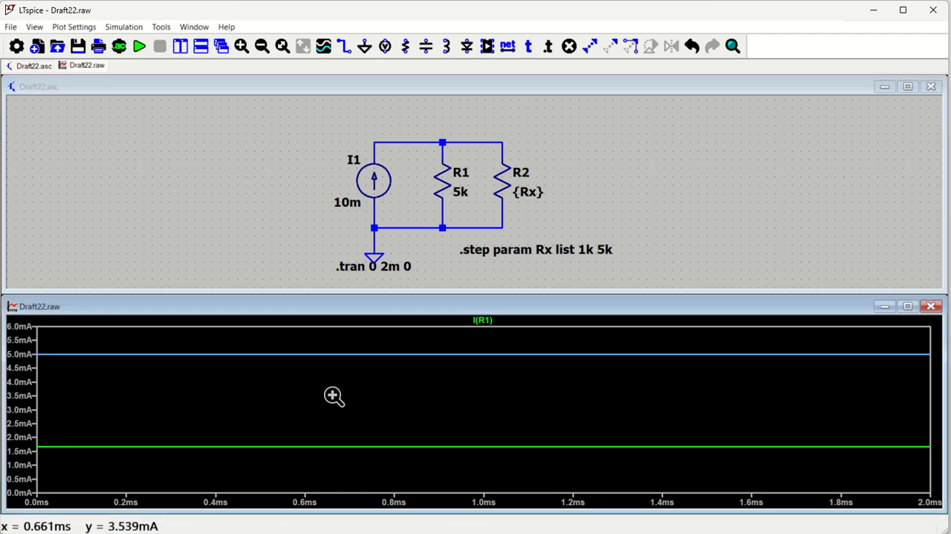
{"action": "right_click", "coordinate": [344, 382]}
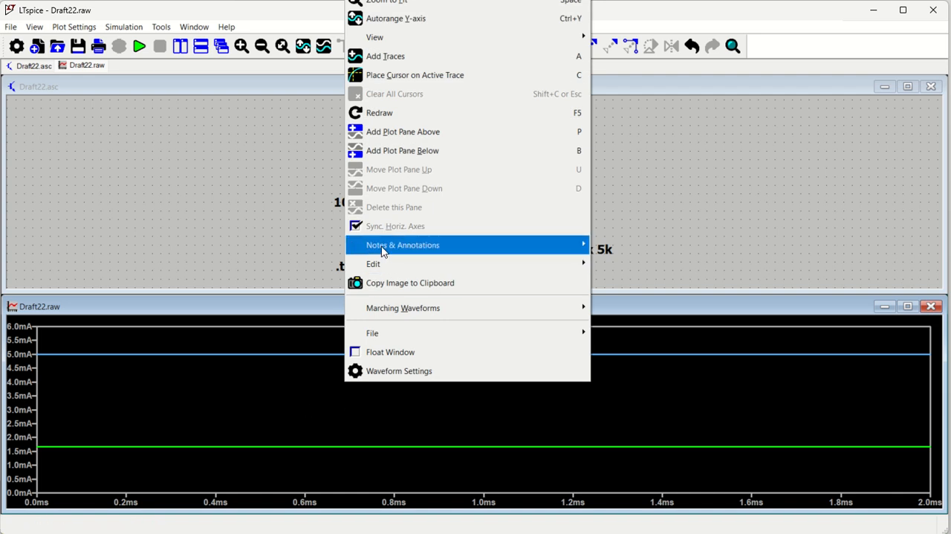
{"action": "mouse_move", "coordinate": [393, 250]}
{"action": "left_click", "coordinate": [633, 301]}
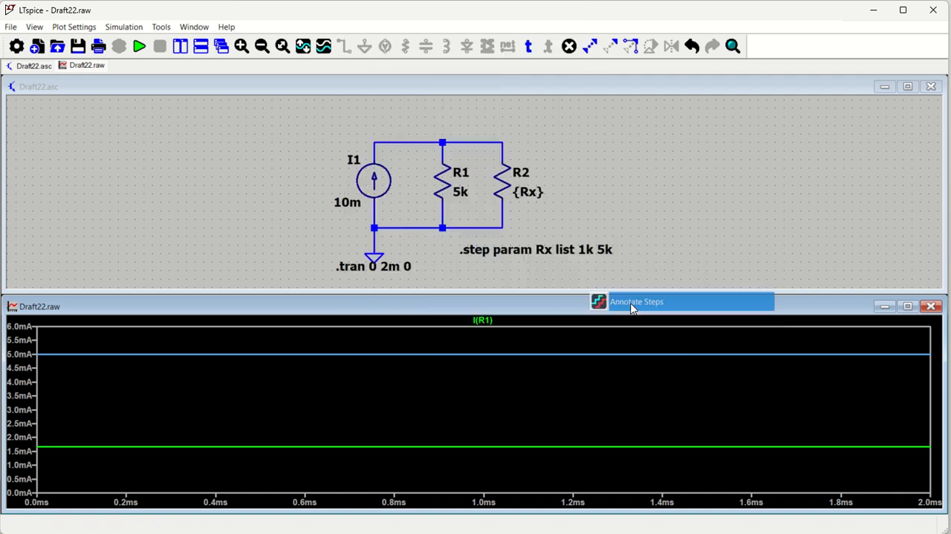
{"action": "left_click", "coordinate": [471, 393]}
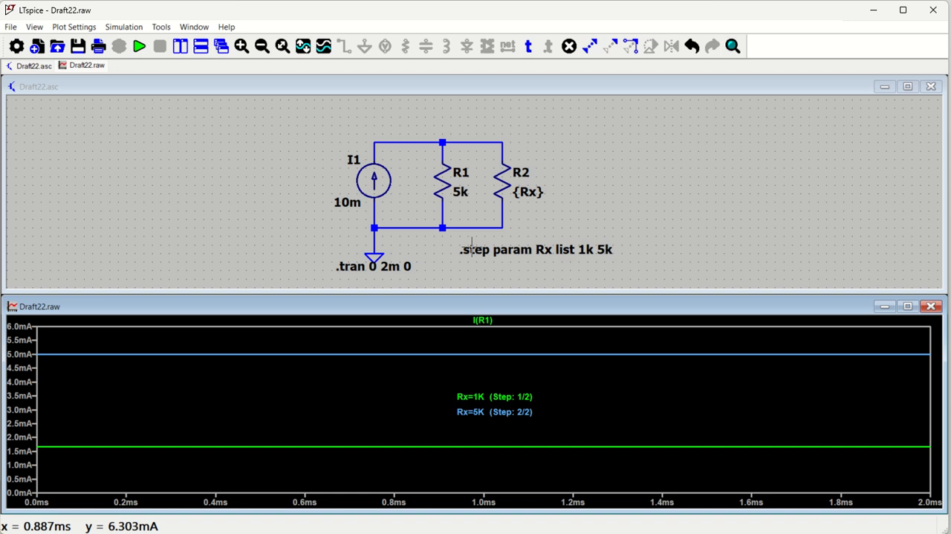
Plot the current through R2 as the only trace.
{"action": "left_click", "coordinate": [537, 181]}
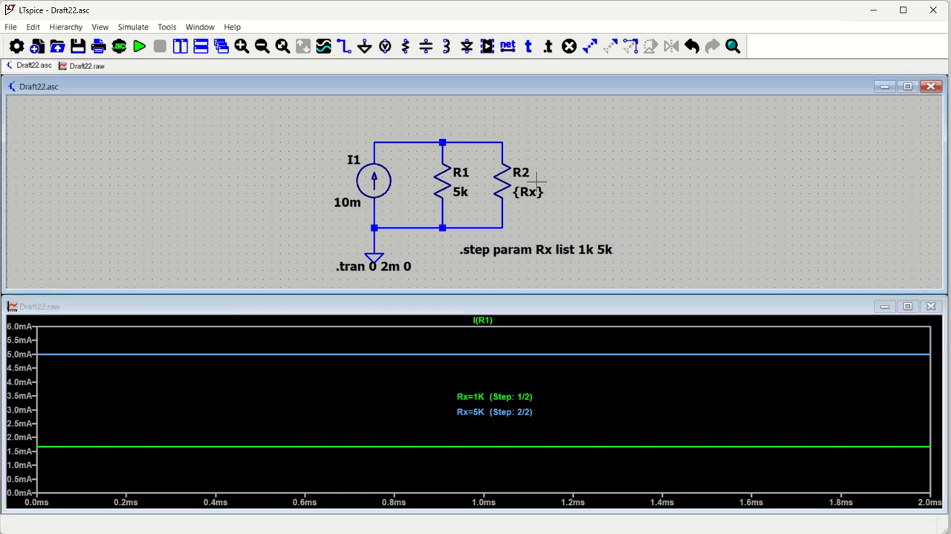
{"action": "left_click", "coordinate": [499, 180]}
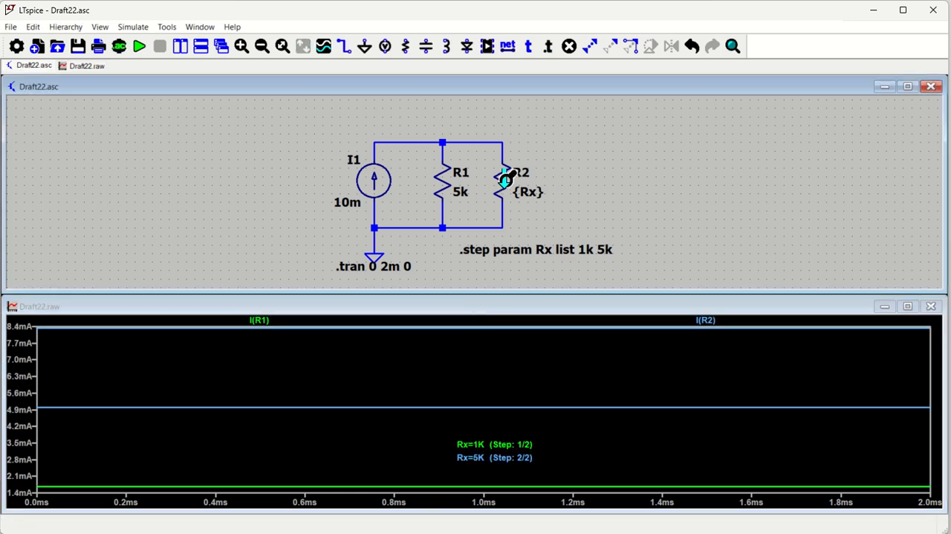
{"action": "left_click", "coordinate": [503, 178]}
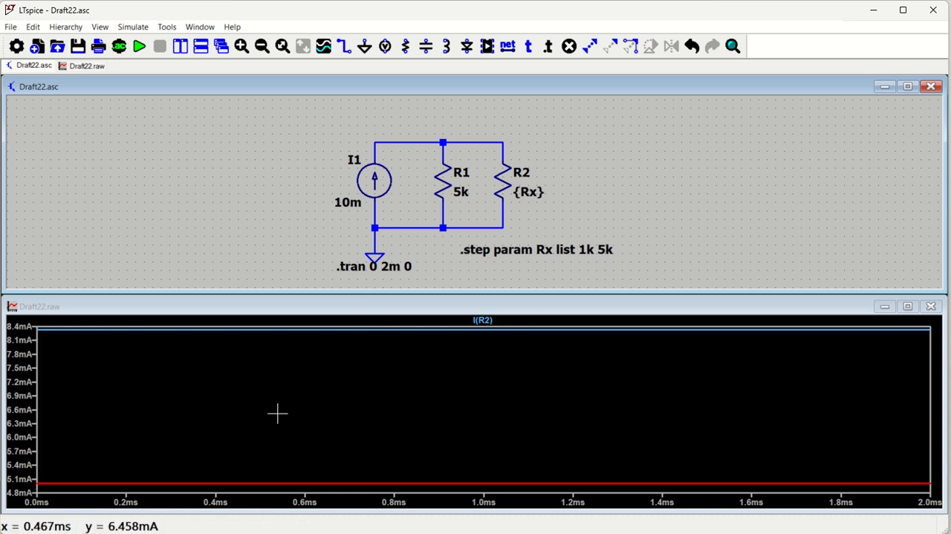
Annotate the R2 current plot with the Rx step labels near its centre.
{"action": "right_click", "coordinate": [291, 394]}
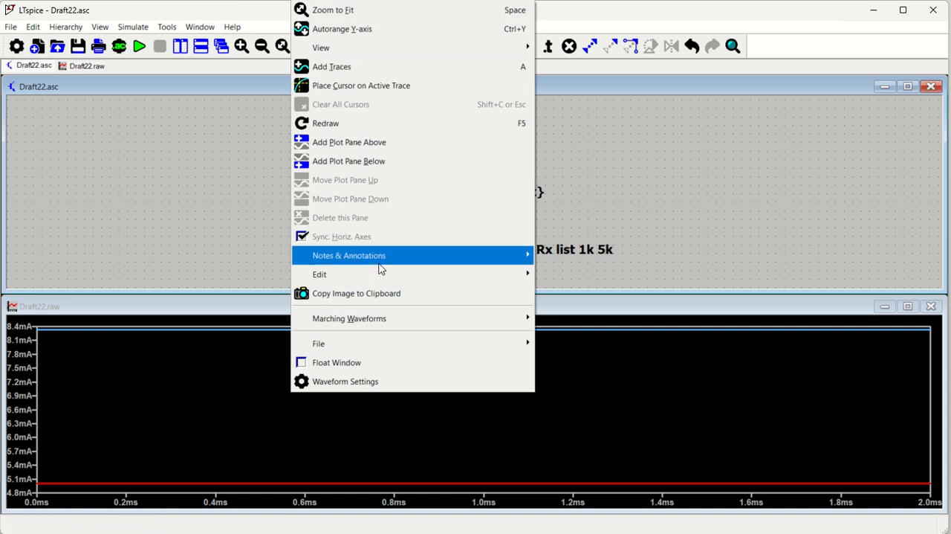
{"action": "mouse_move", "coordinate": [418, 265]}
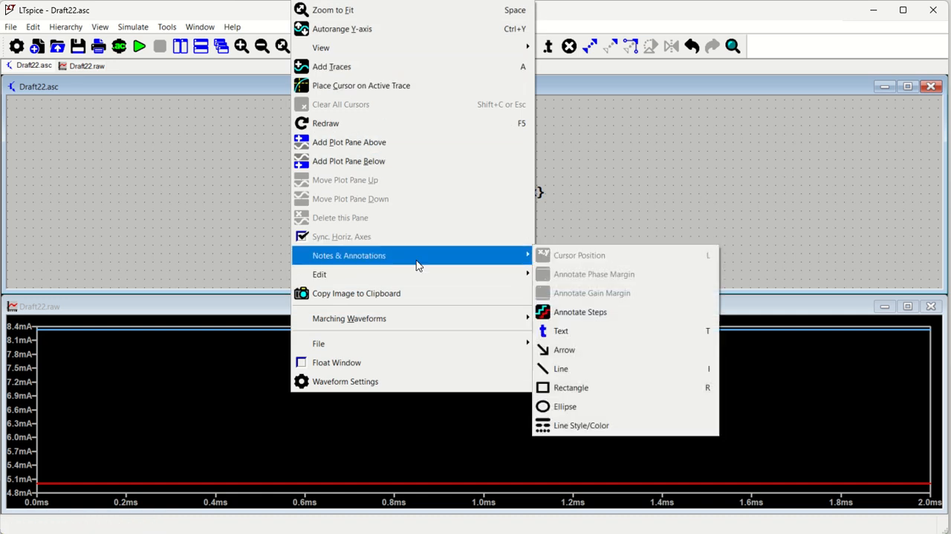
{"action": "left_click", "coordinate": [604, 317]}
{"action": "left_click", "coordinate": [486, 388]}
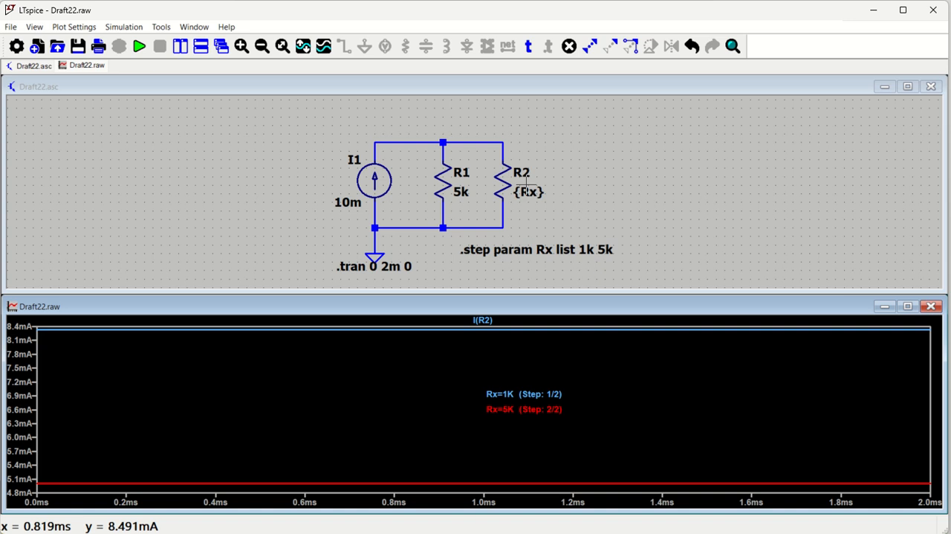
Set the R2 current plot's vertical axis to run from 0 to 10 mA with 1 mA ticks.
{"action": "right_click", "coordinate": [20, 407]}
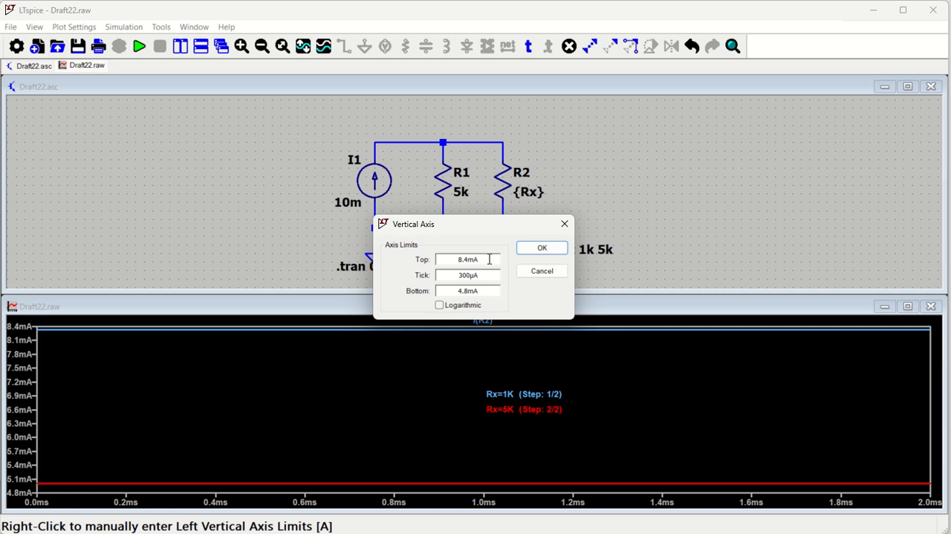
{"action": "left_click_drag", "start_coordinate": [490, 259], "coordinate": [441, 259]}
{"action": "type", "text": "10m"}
{"action": "left_click_drag", "start_coordinate": [482, 293], "coordinate": [449, 293]}
{"action": "type", "text": "0"}
{"action": "left_click_drag", "start_coordinate": [488, 278], "coordinate": [438, 274]}
{"action": "type", "text": "0"}
{"action": "key", "text": "Return"}
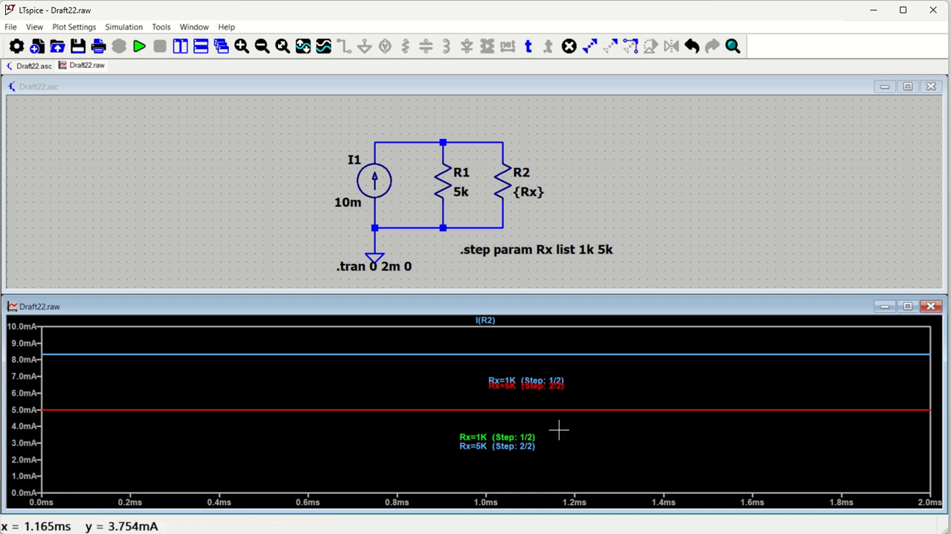
Delete the leftover R1 step annotations from below the traces in the R2 current plot.
{"action": "key", "text": "Delete"}
{"action": "left_click", "coordinate": [500, 445]}
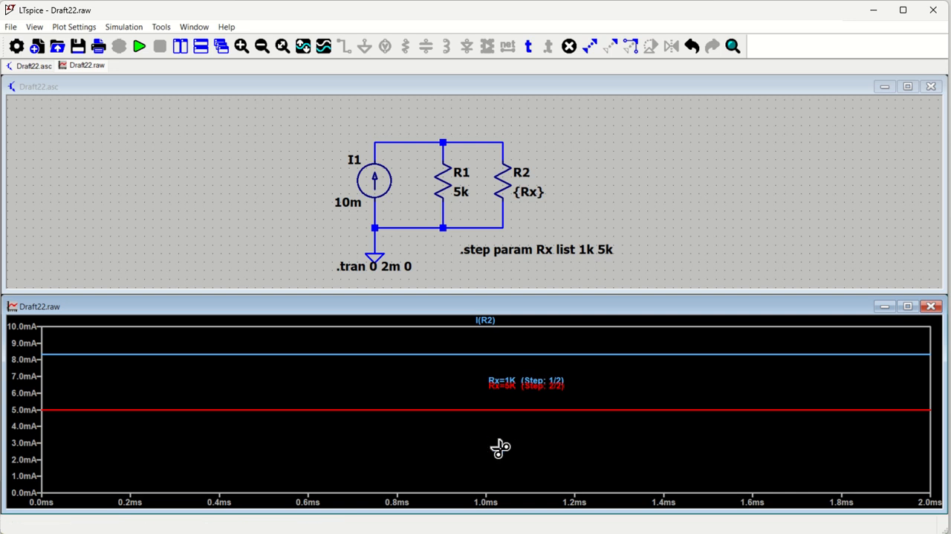
{"action": "key", "text": "Escape"}
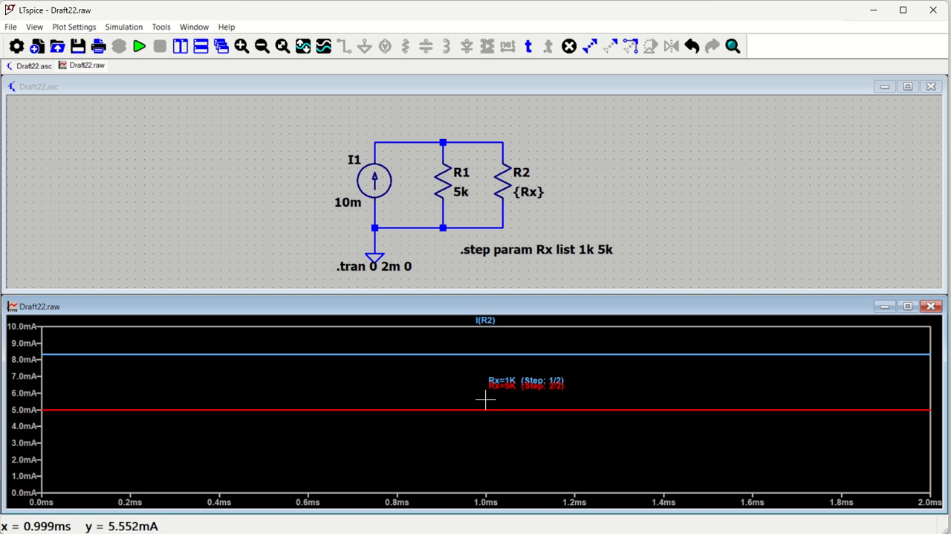